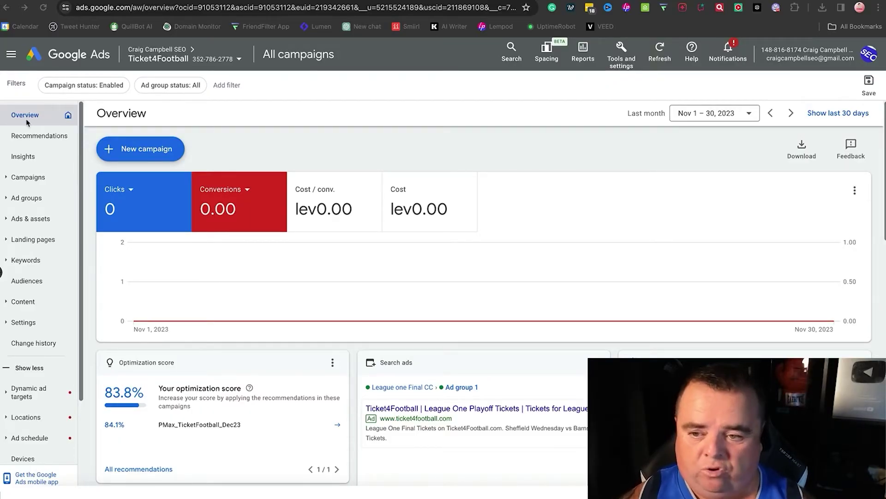
Open Recommendations to see the 83.8% score, with conversion value (+6.4%) and video asset (+5%) suggestions
left_click(25, 137)
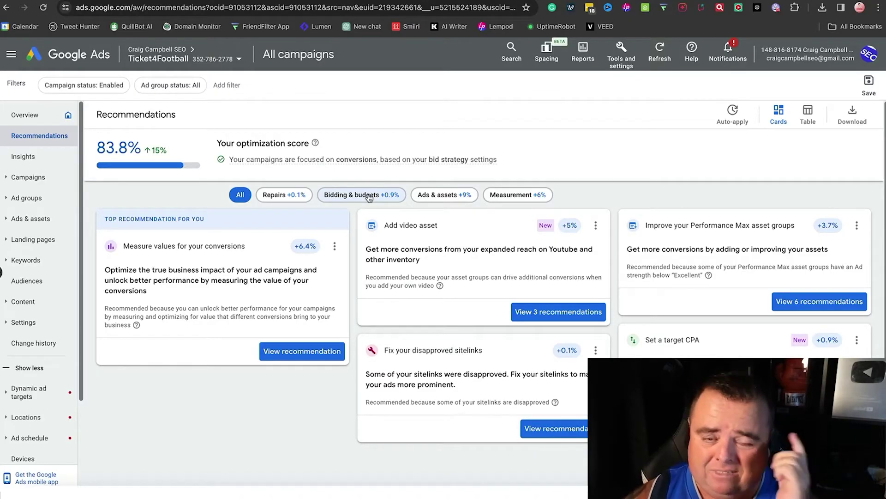
Open Insights and browse the Diagnostic and Budget pacing cards, including the paused-campaign alert
left_click(23, 156)
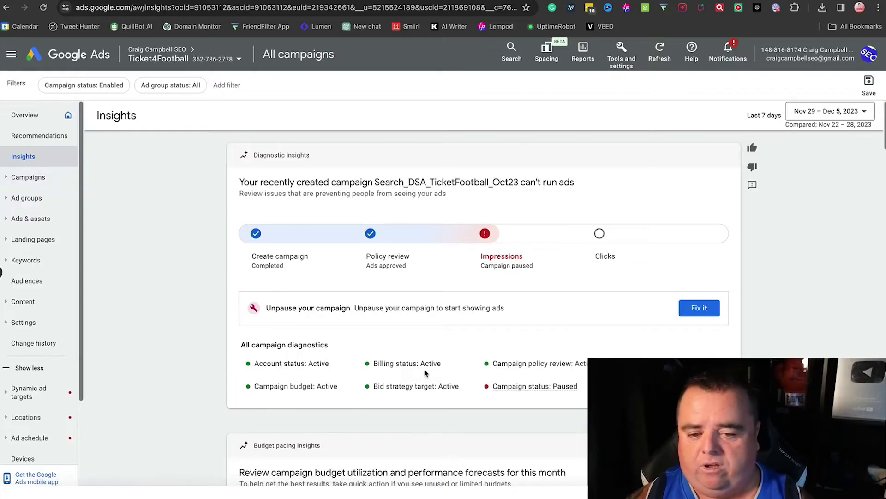
scroll(413, 344, "down", 6)
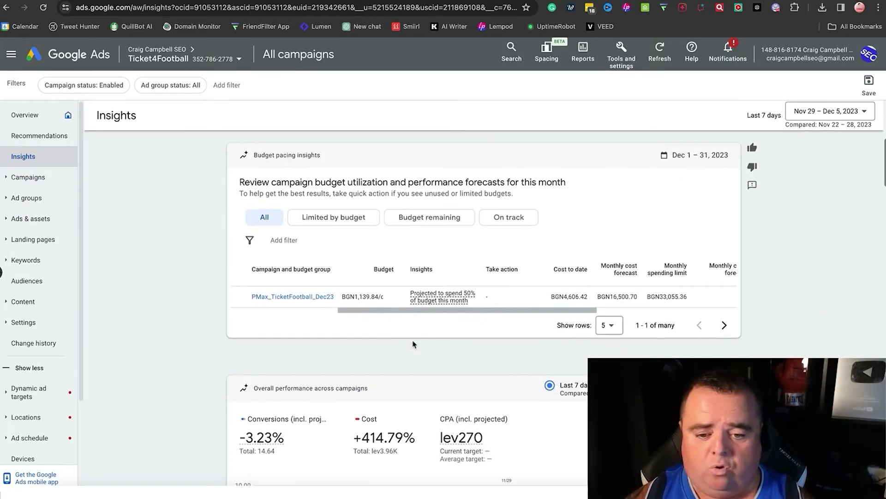
scroll(184, 381, "up", 6)
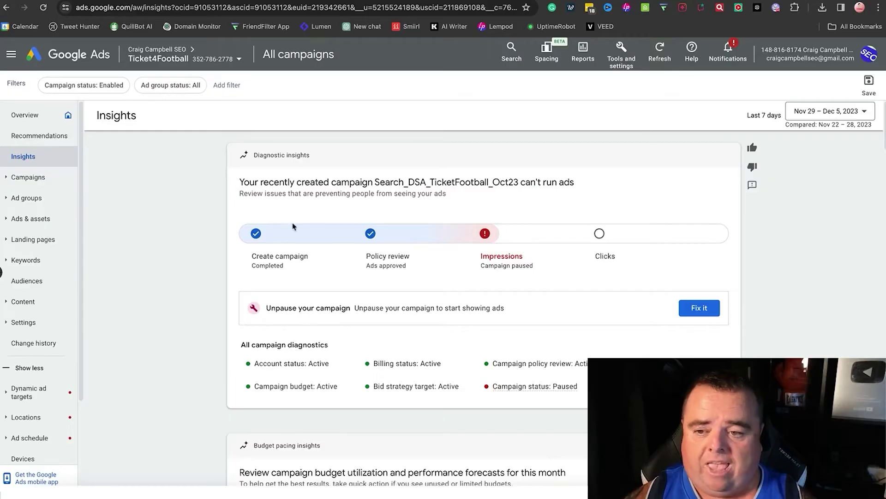
Visit Campaigns and Auction insights, ending on Ad groups showing Ad group 1 in Test Campaign
left_click(36, 179)
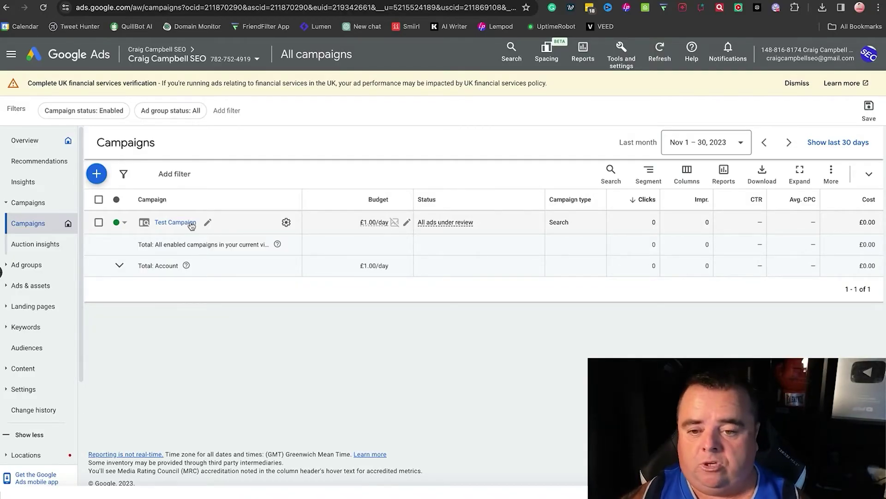
left_click(40, 243)
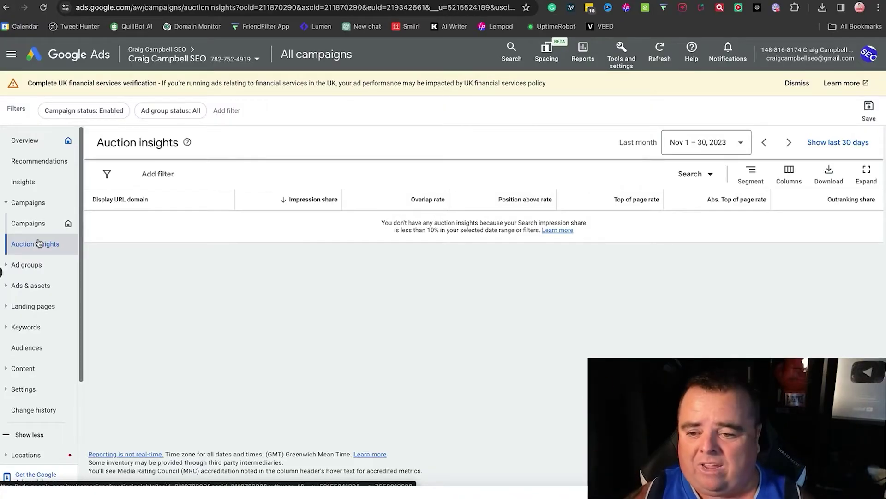
left_click(37, 269)
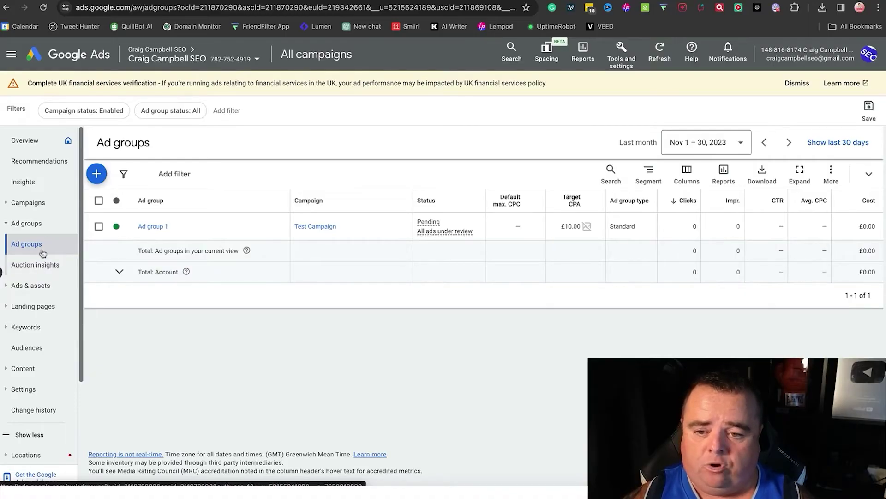
Rename Test Campaign's Ad group 1 to Glasgow and save the change
left_click(158, 227)
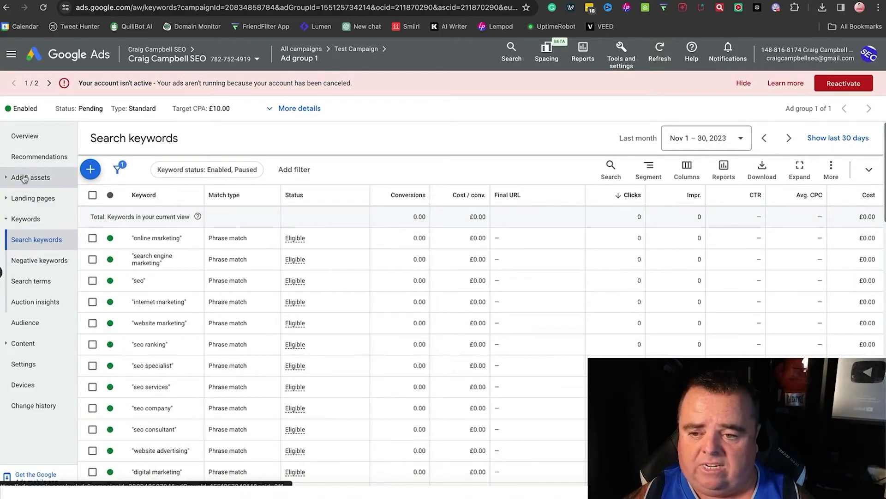
left_click(9, 8)
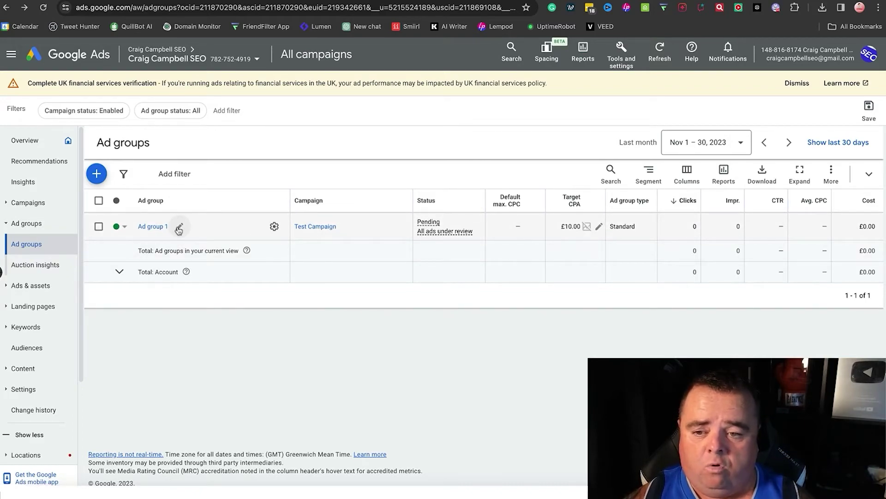
left_click(178, 229)
double_click(184, 248)
triple_click(165, 248)
type("Glasfow")
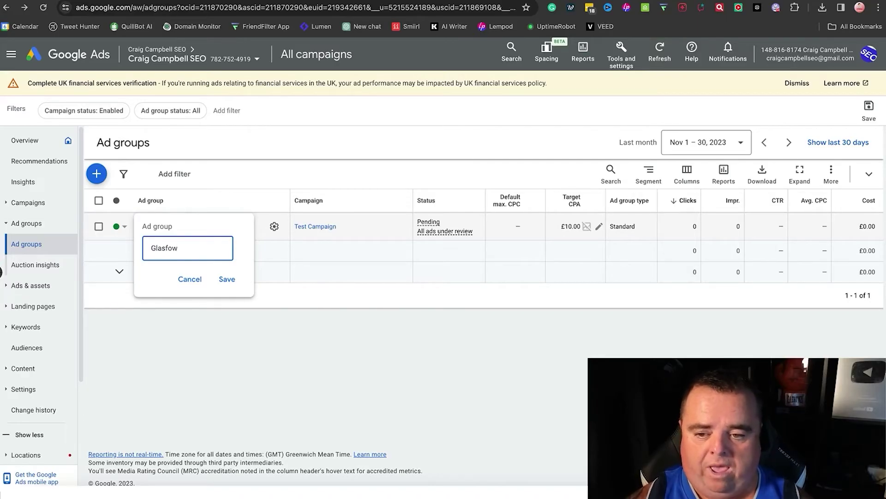
left_click(223, 283)
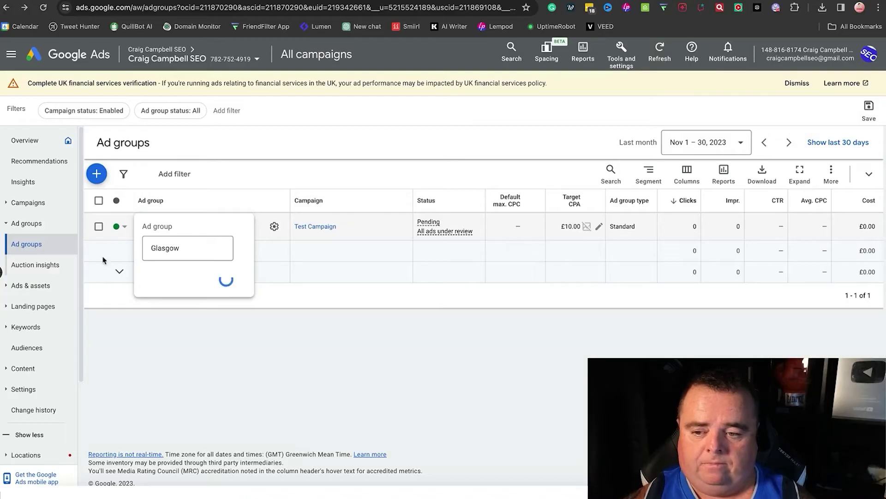
Preview the ad variation setup from the Ads list, then return to the Glasgow responsive search ad
left_click(53, 286)
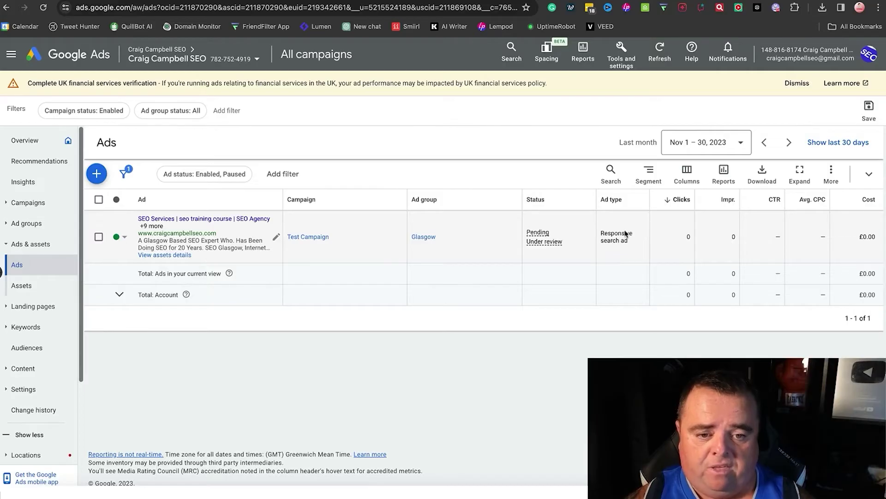
left_click(96, 173)
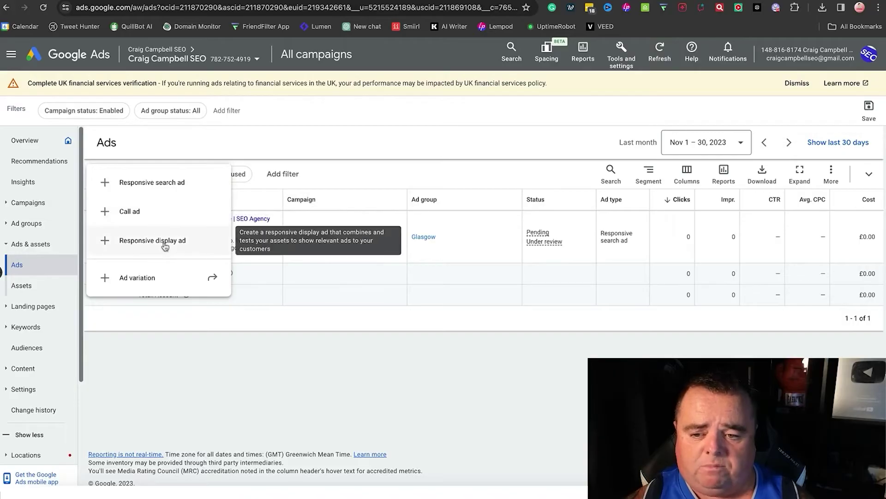
left_click(165, 279)
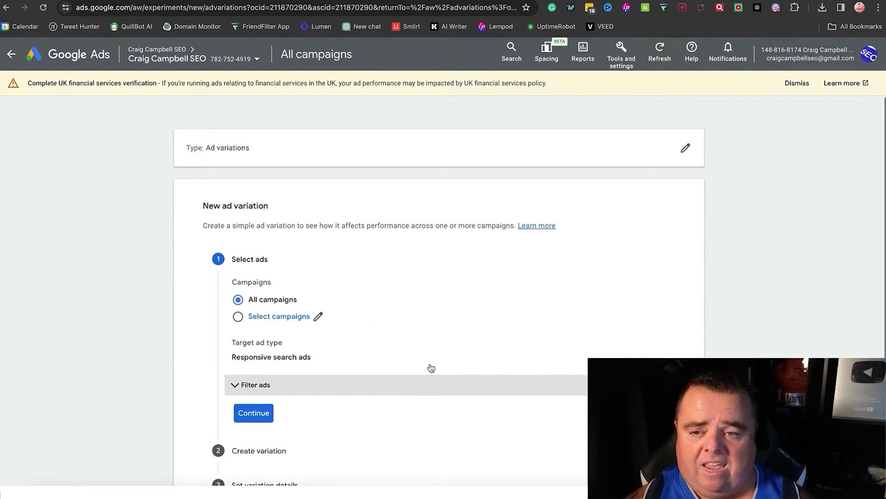
left_click(11, 54)
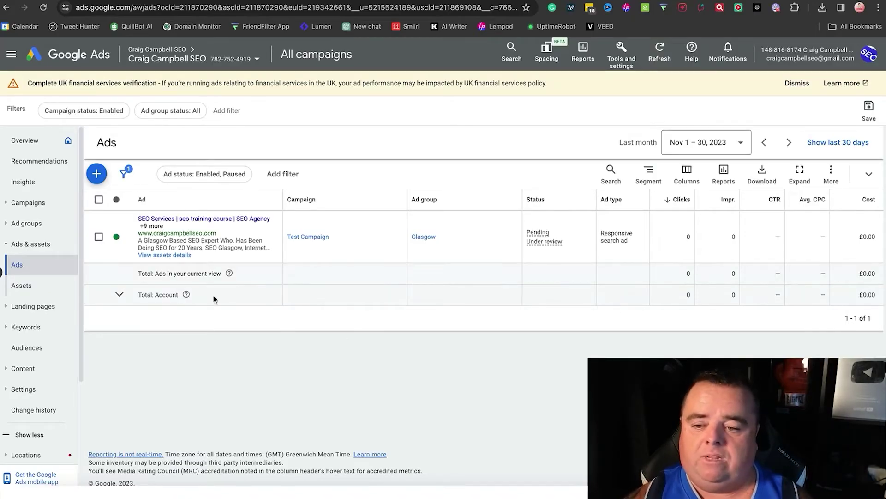
Browse assets, start then cancel a location asset, and filter to call assets
left_click(22, 286)
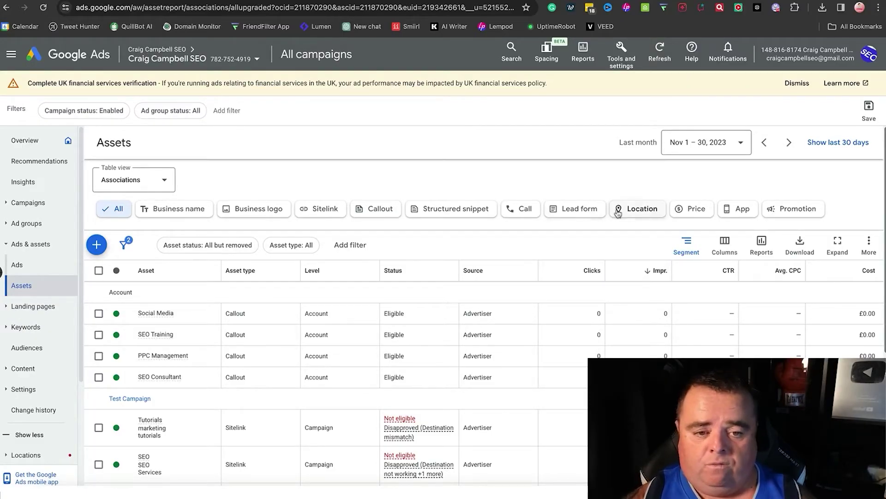
left_click(640, 210)
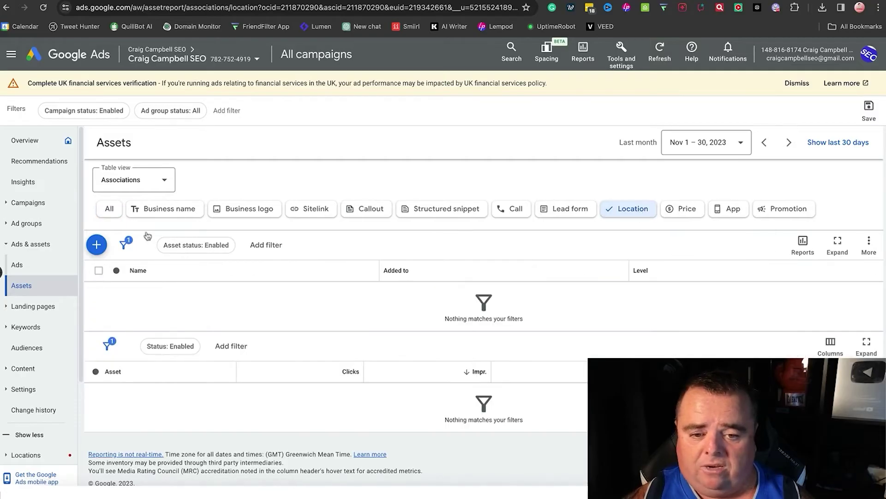
left_click(96, 245)
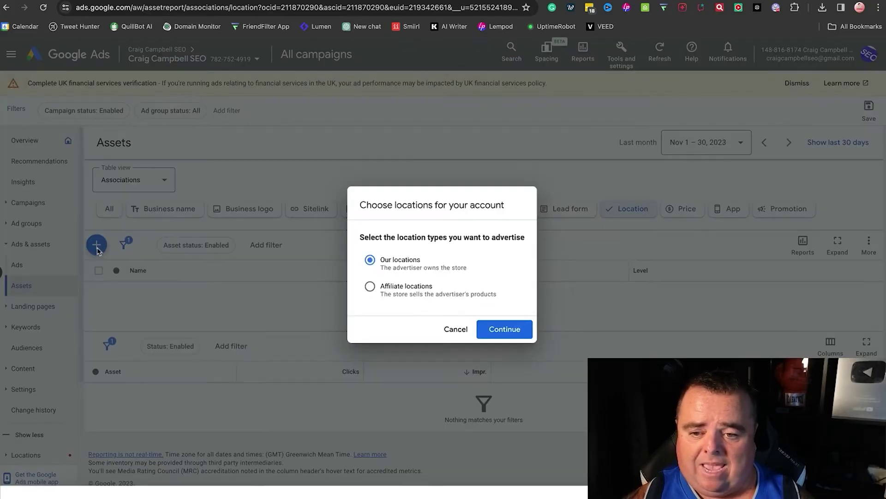
left_click(490, 324)
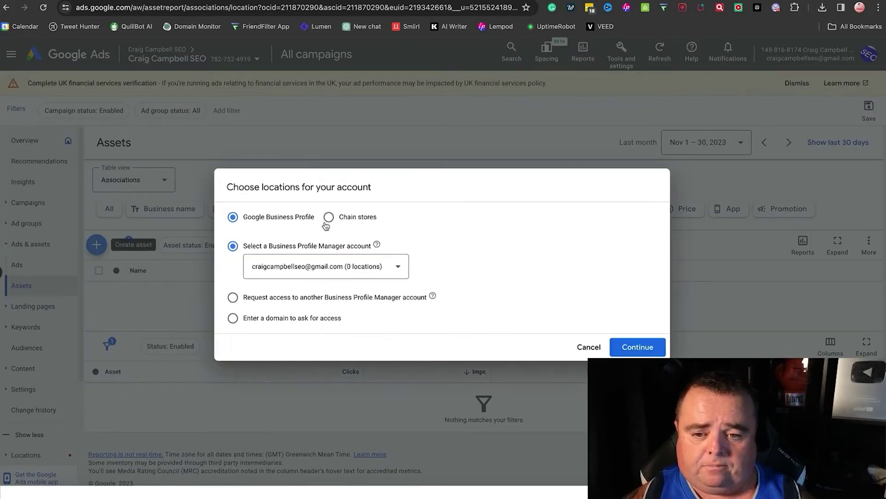
left_click(588, 347)
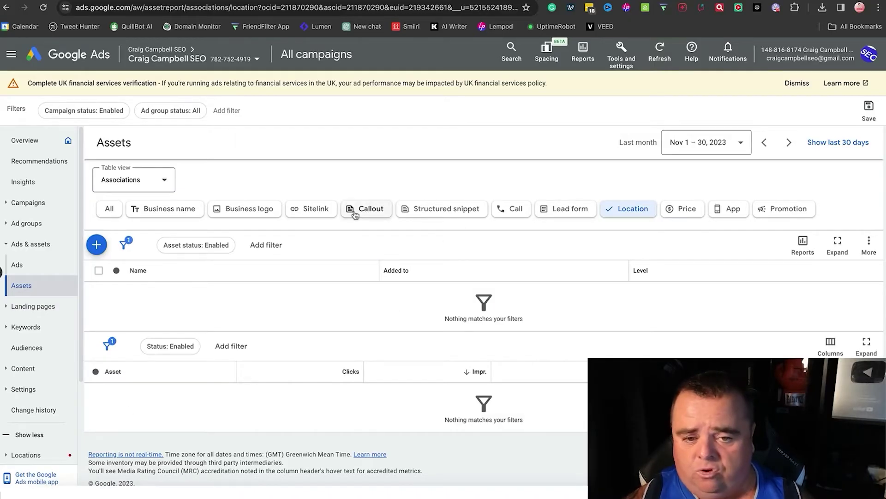
left_click(515, 211)
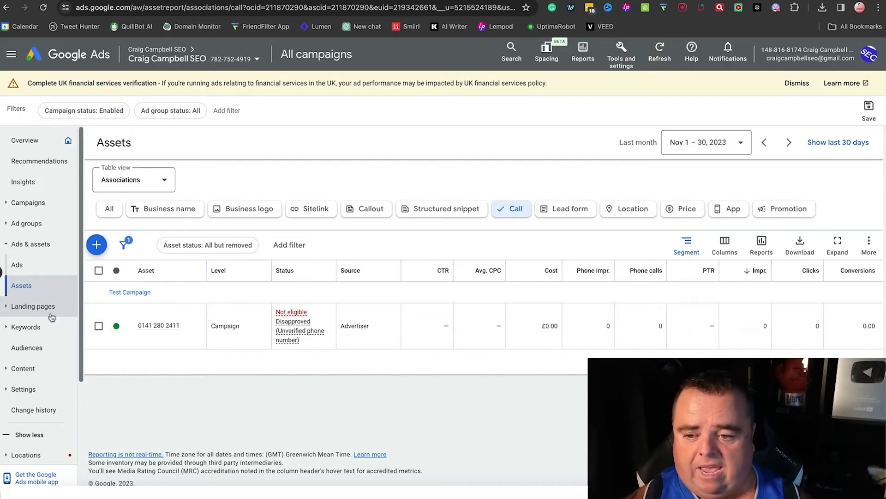
Open the Landing pages report for Nov 1–30, 2023, which has no data yet
left_click(33, 306)
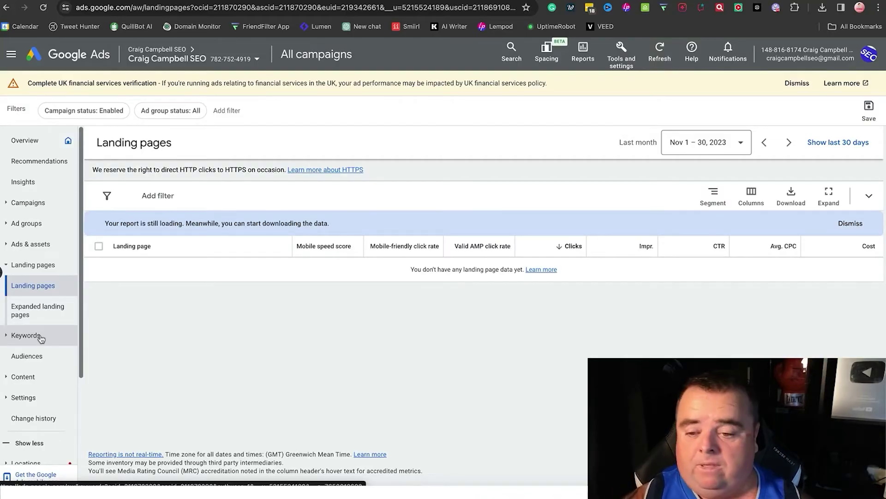
Add 'google search engine optimization' and 'online marketing business' as keywords to the Glasgow ad group
left_click(40, 337)
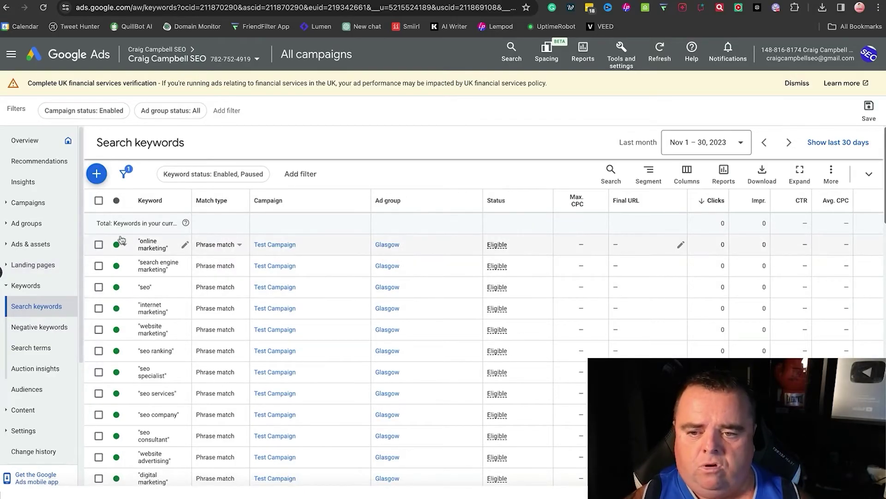
left_click(97, 174)
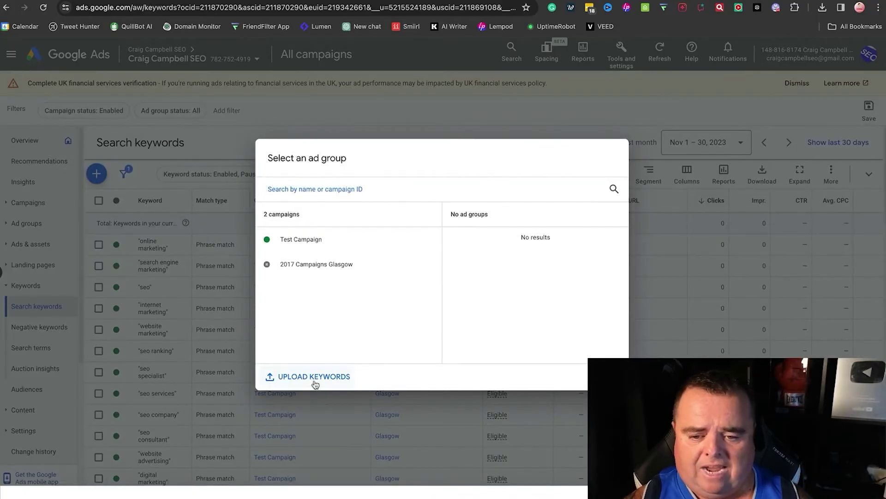
left_click(314, 249)
left_click(487, 244)
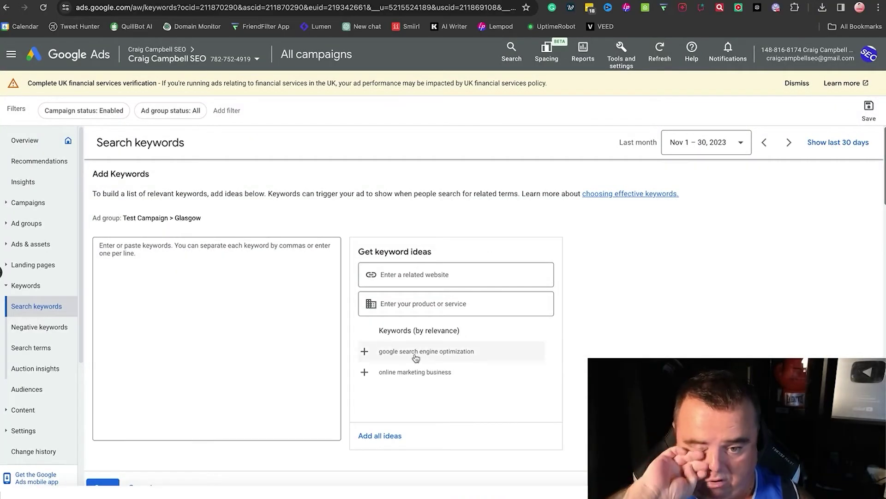
left_click(418, 358)
left_click(417, 358)
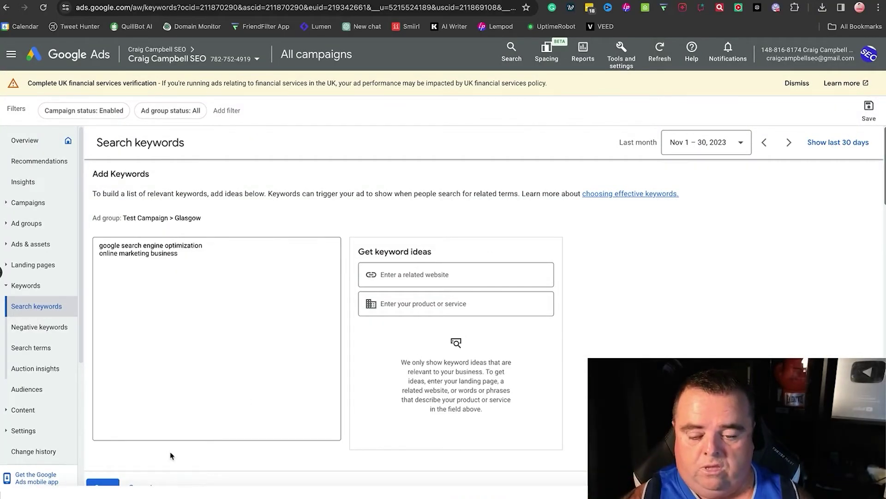
left_click(103, 482)
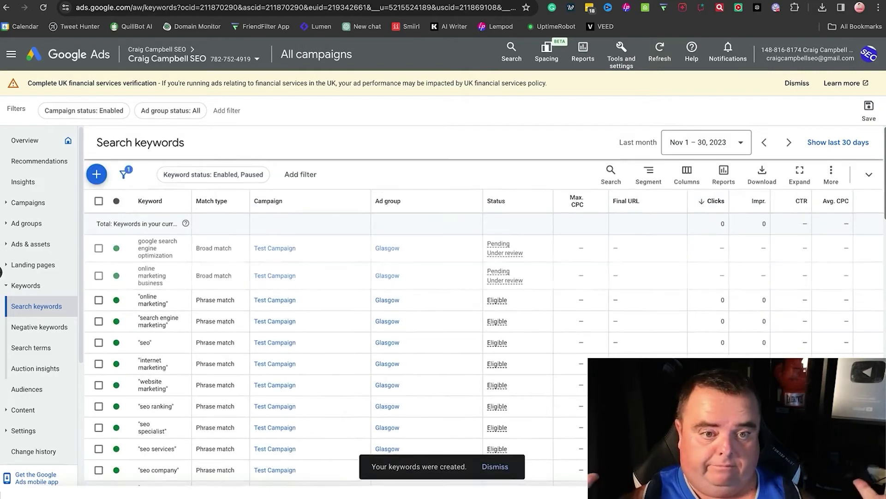
Switch both new keywords to phrase match
left_click(237, 249)
left_click(235, 278)
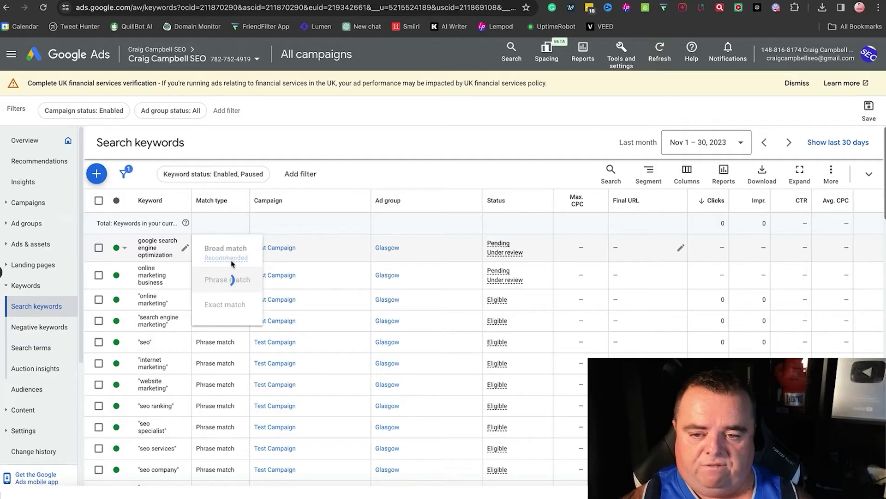
left_click(230, 277)
left_click(231, 301)
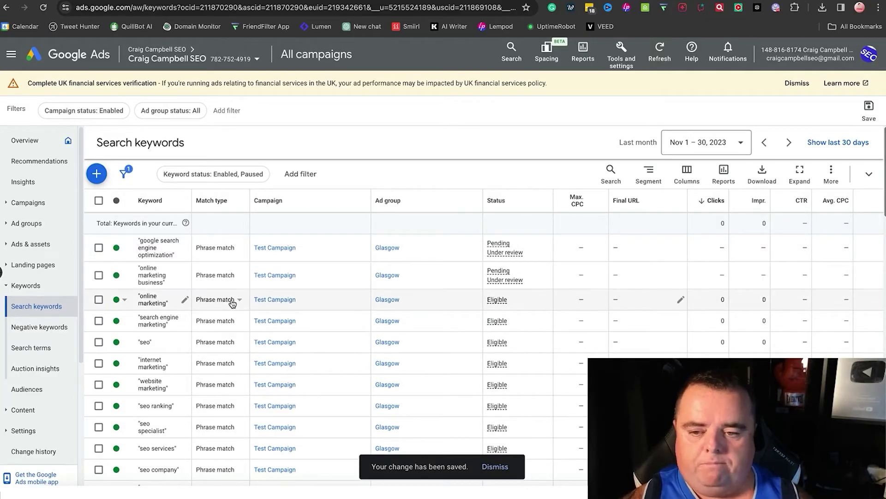
Start a negative keywords form without saving, then view the empty Nov 1–30, 2023 Search terms report
left_click(49, 330)
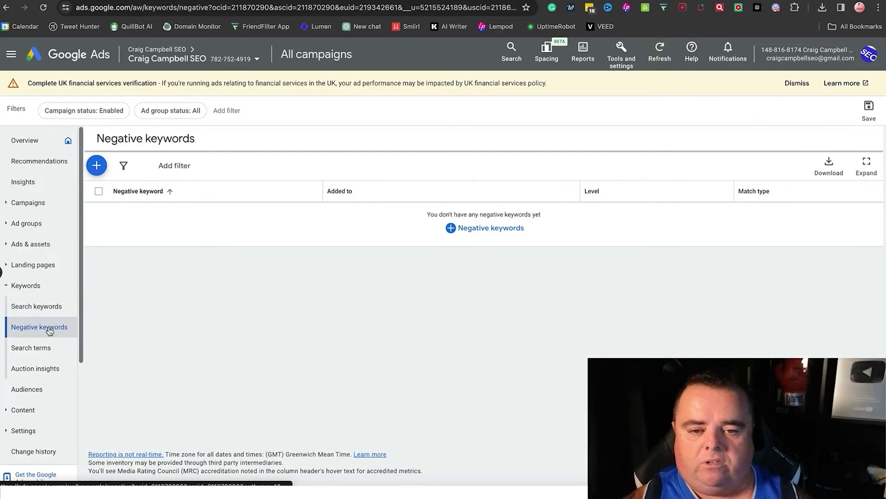
left_click(492, 231)
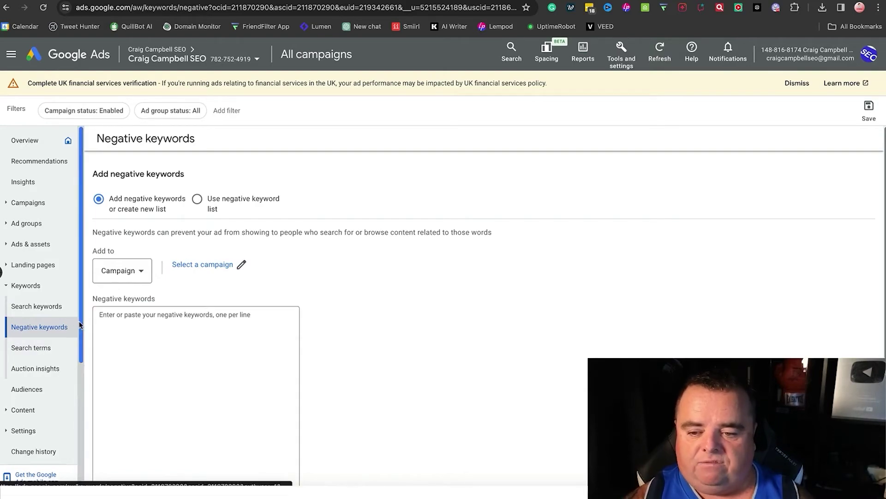
left_click_drag(80, 325, 85, 372)
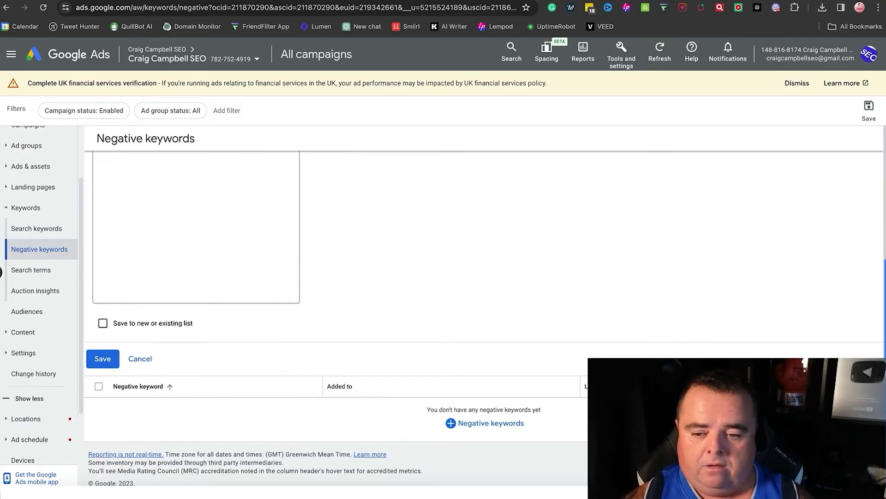
scroll(877, 210, "down", 5)
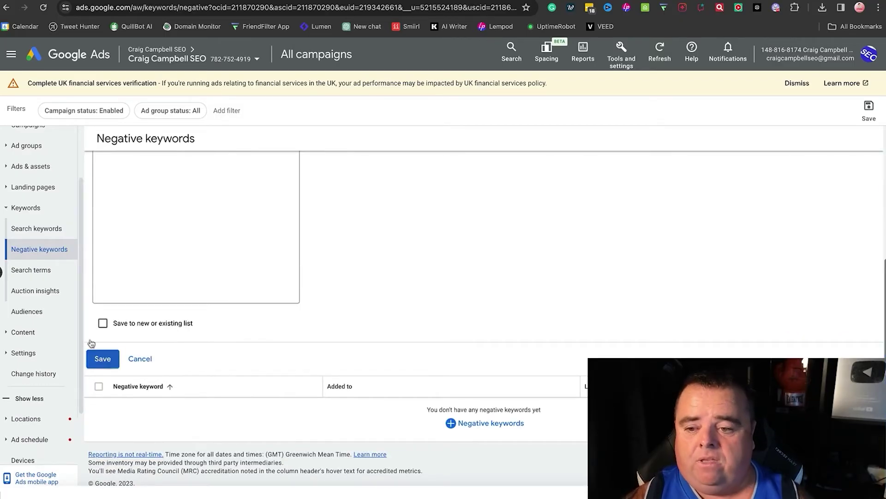
left_click(48, 272)
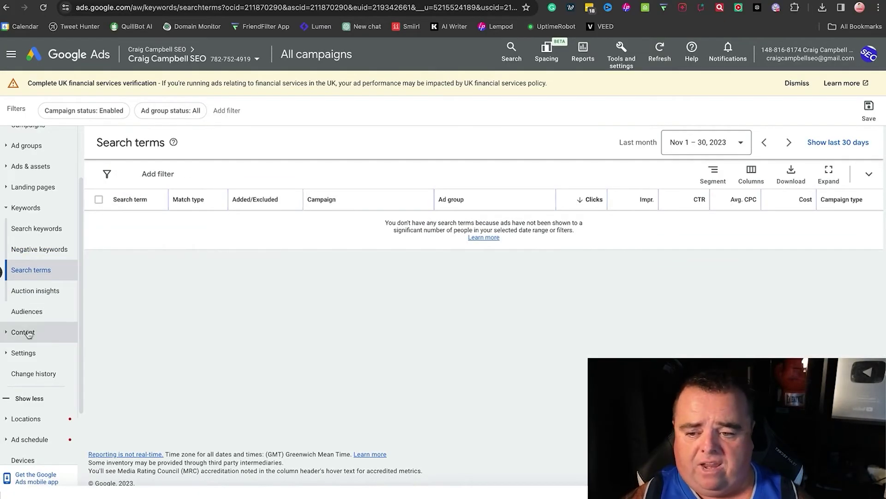
Check the empty Auction insights, then browse the Audiences overview with its flat clicks chart
left_click(52, 298)
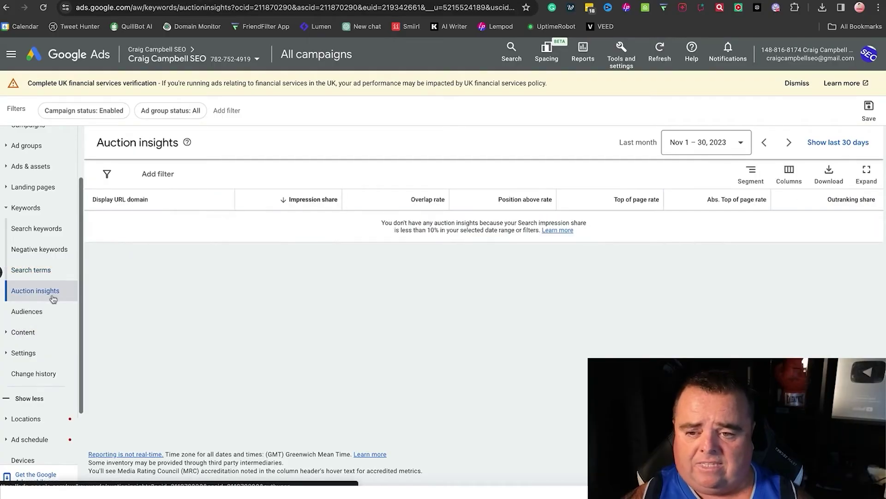
left_click(52, 310)
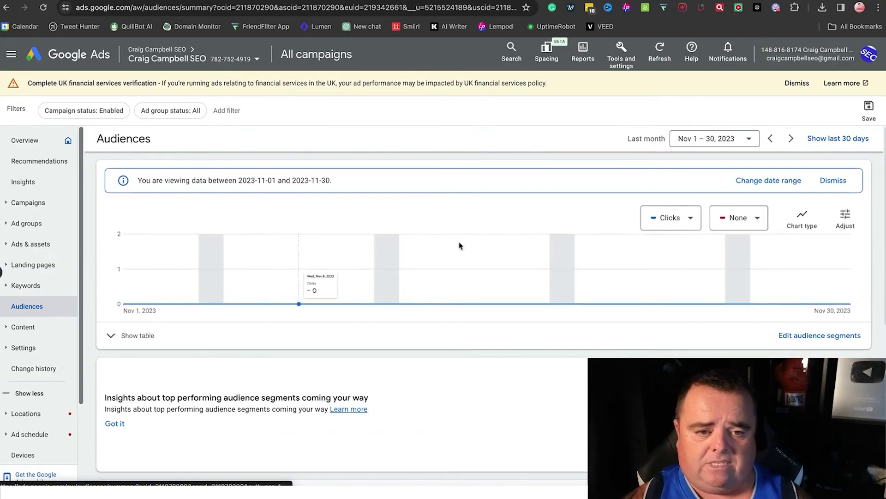
scroll(480, 277, "down", 6)
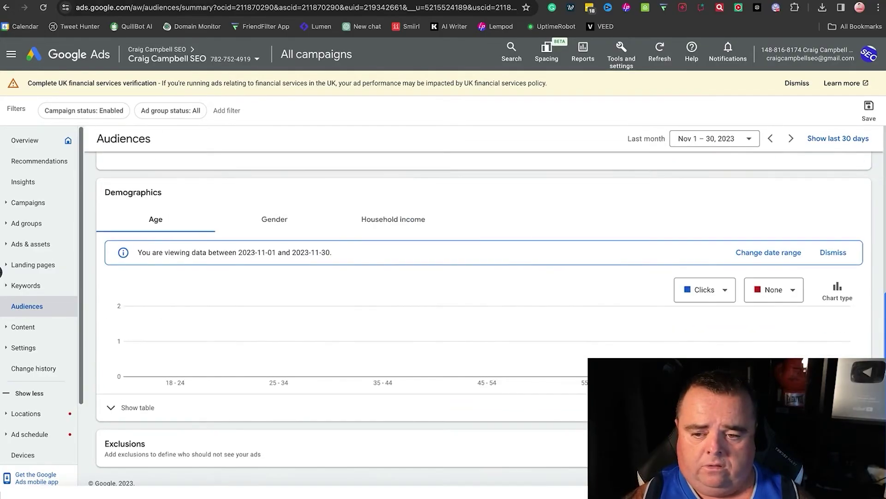
scroll(865, 276, "up", 5)
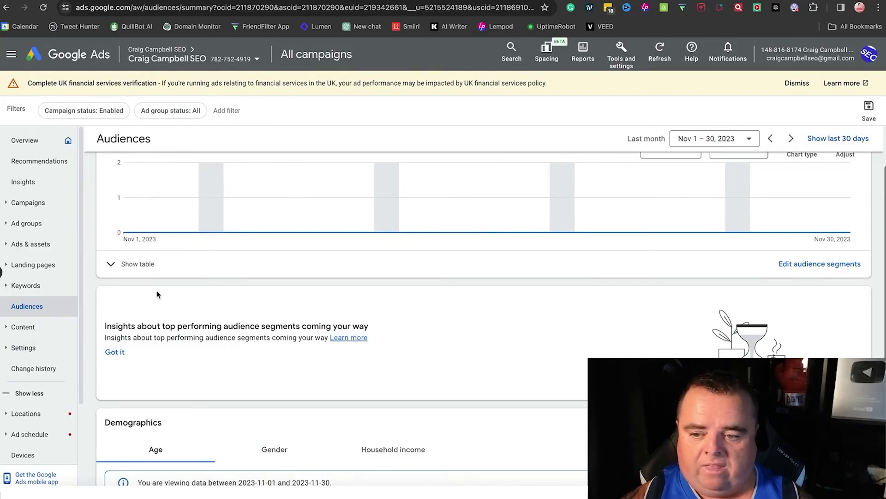
Go from the ad placements report to the Placement exclusions page
left_click(36, 328)
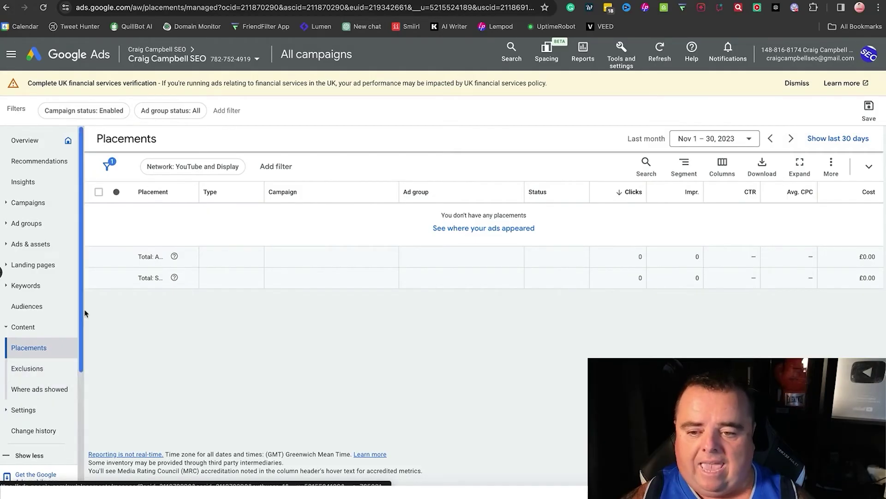
left_click_drag(81, 308, 79, 408)
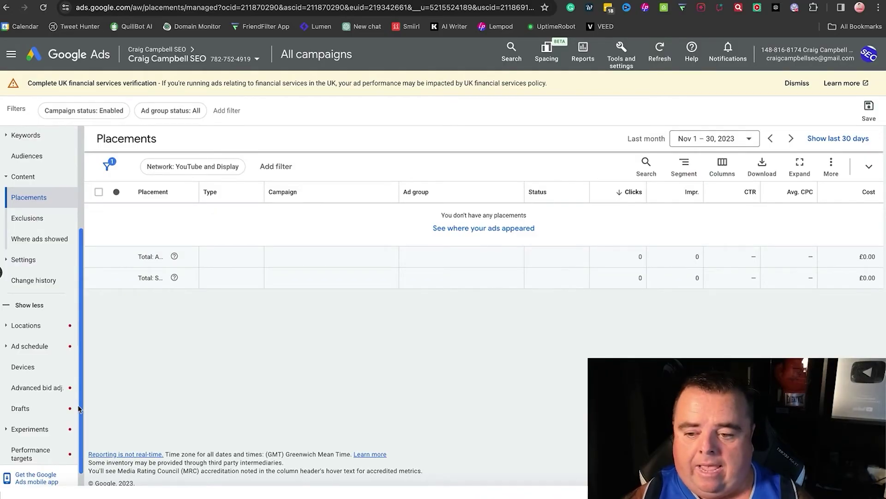
left_click(45, 219)
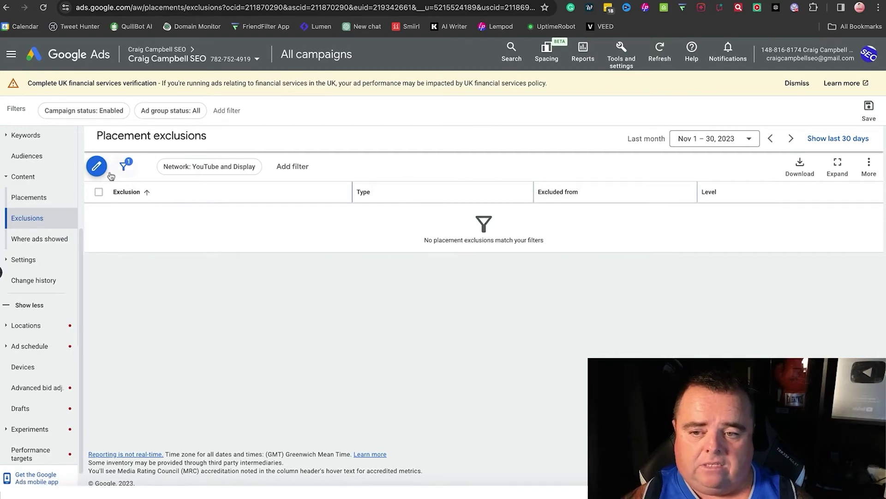
Draft a campaign-level placement exclusion for Test Campaign, browse YouTube channels, then discard it unsaved
left_click(96, 166)
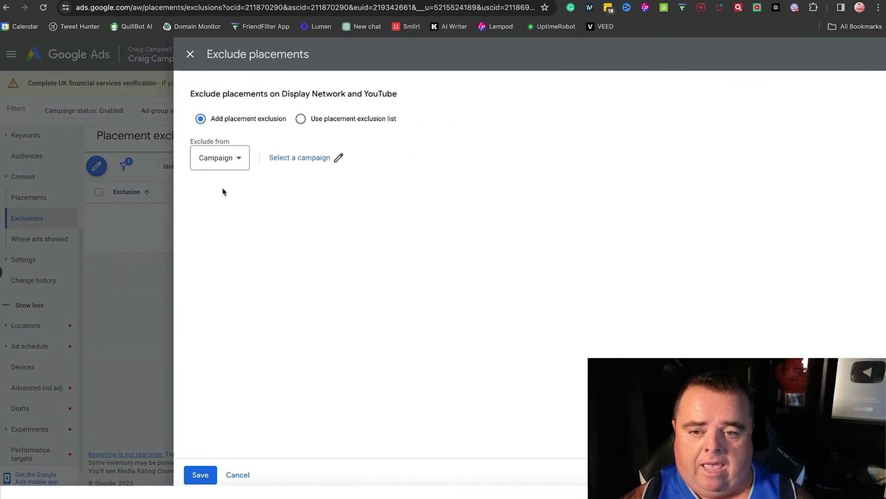
left_click(228, 160)
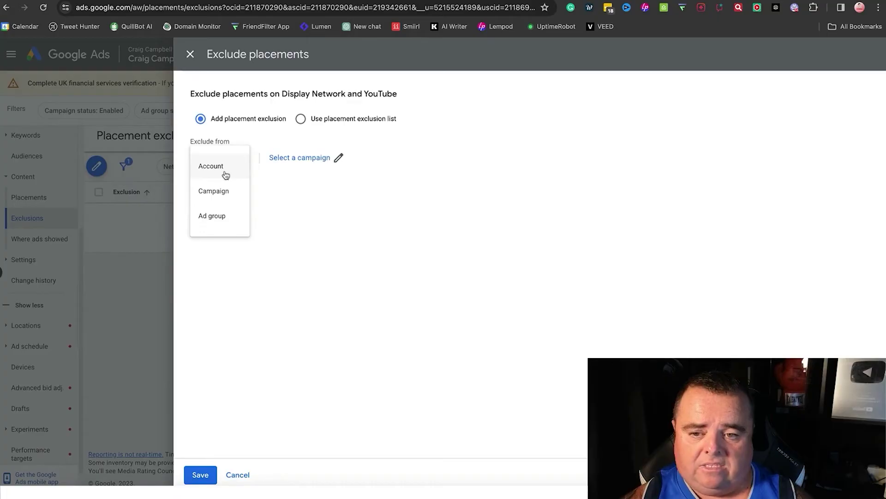
left_click(223, 190)
left_click(310, 158)
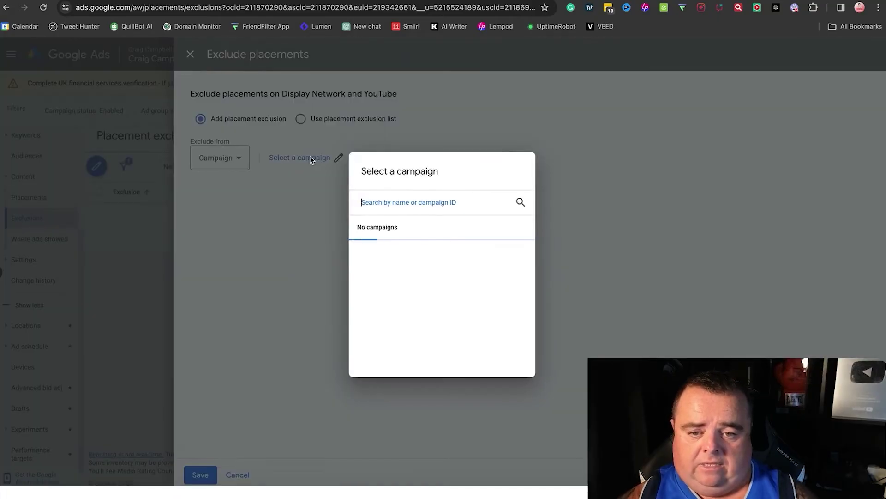
left_click(408, 251)
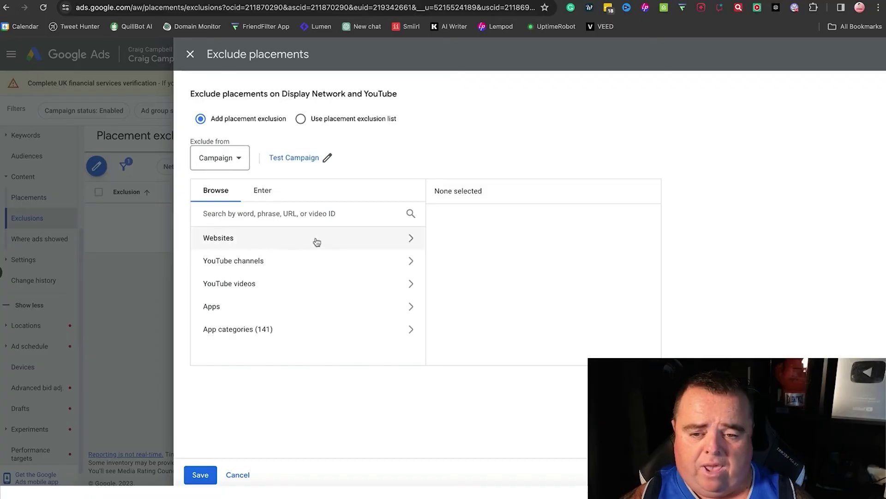
left_click(392, 260)
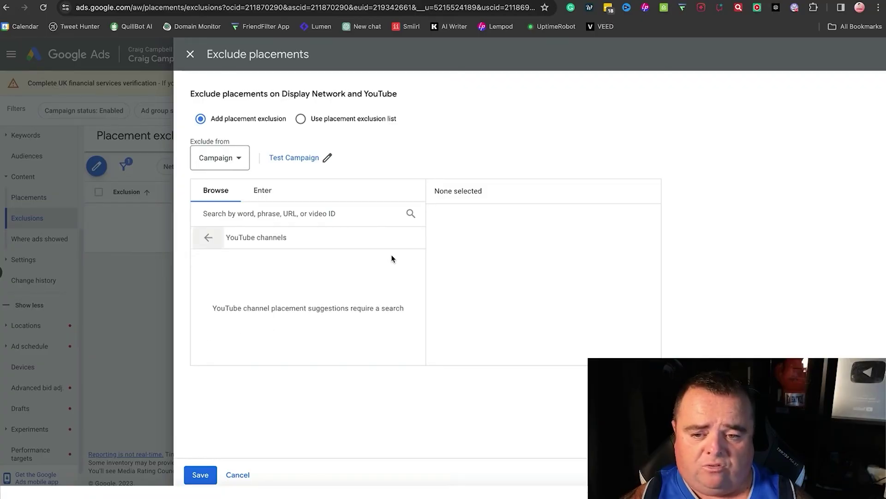
left_click(208, 237)
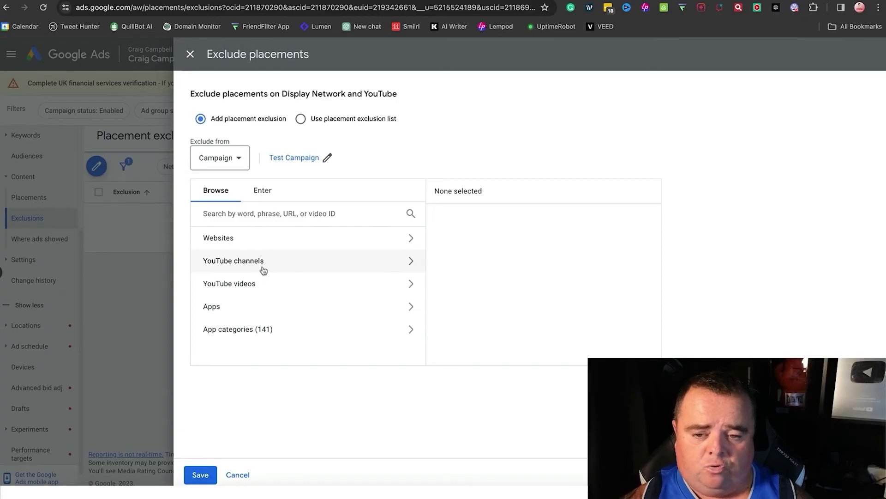
left_click(238, 474)
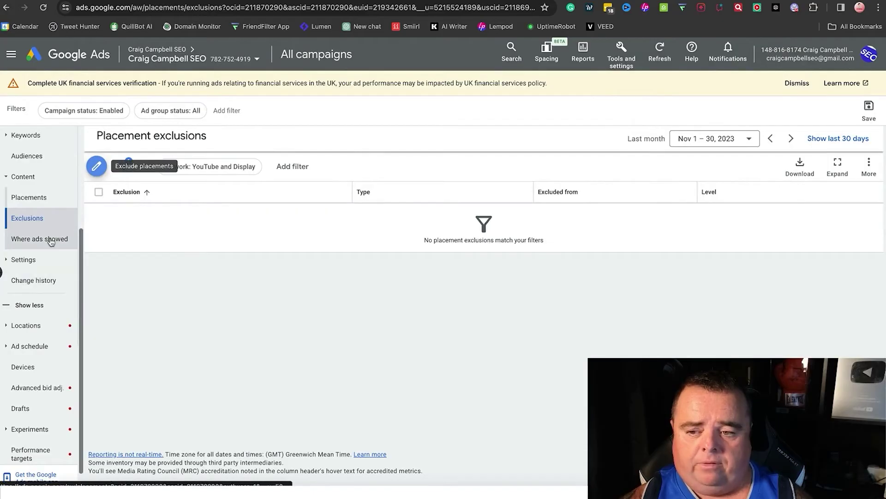
Show the Campaign settings table with Test Campaign's Status and £10.00 Target CPA
left_click(33, 261)
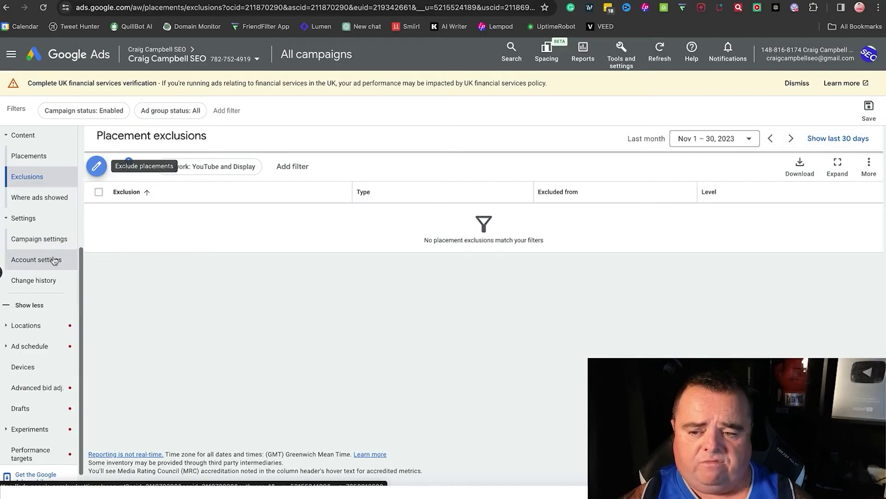
left_click(56, 224)
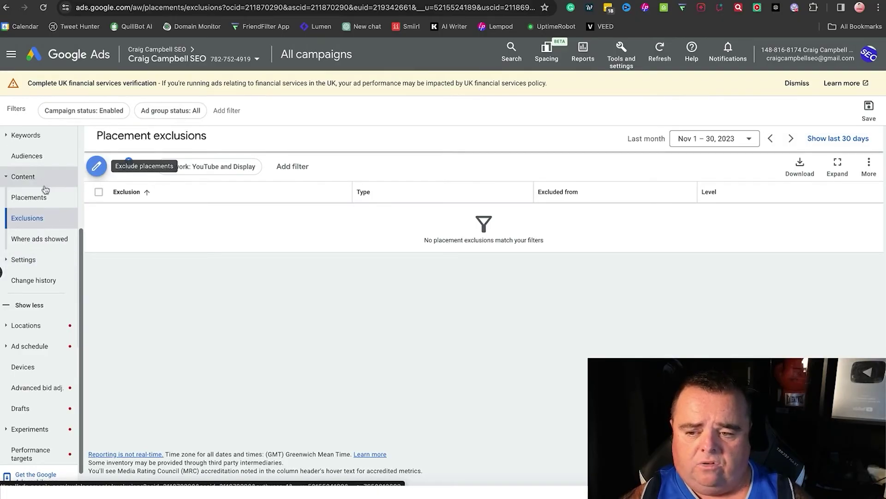
left_click(43, 260)
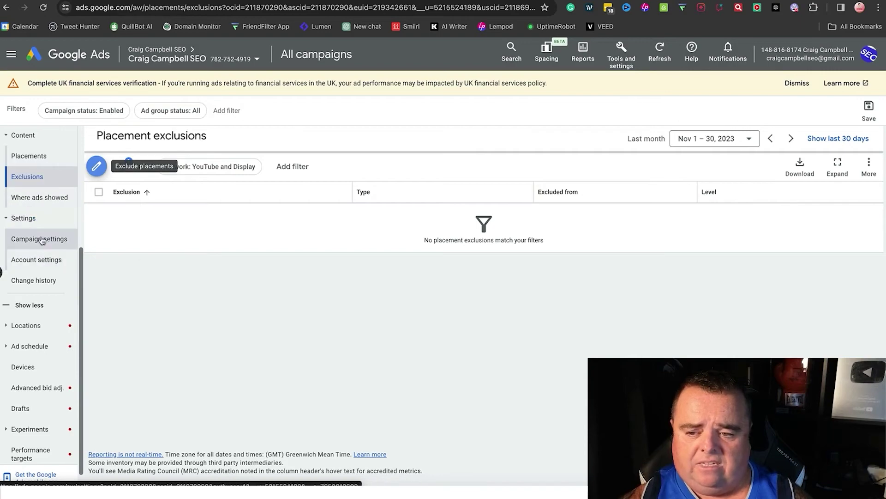
left_click(46, 247)
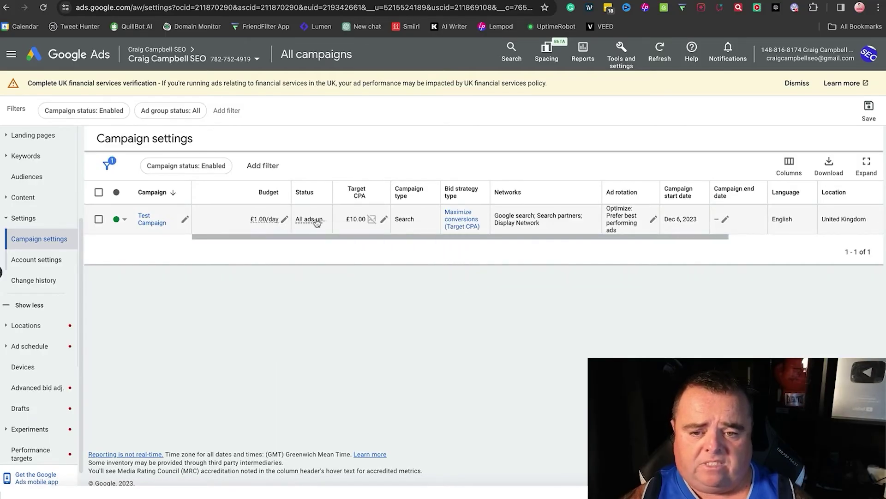
mouse_move(312, 220)
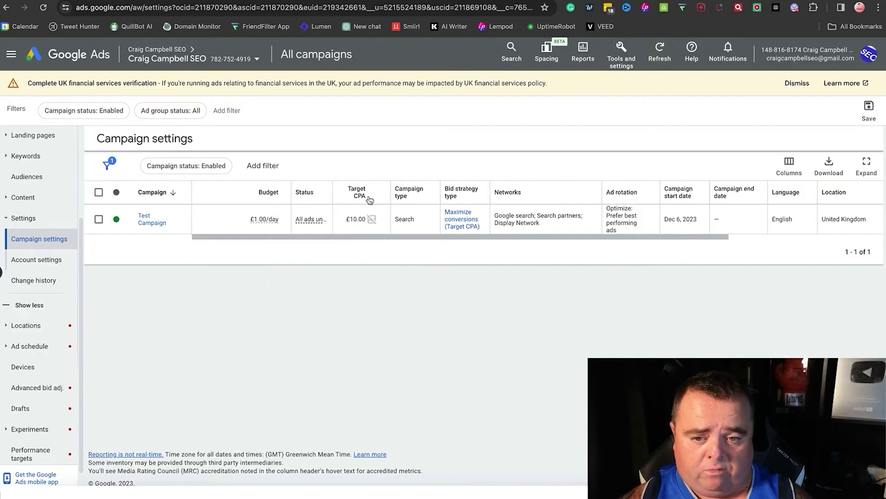
mouse_move(371, 218)
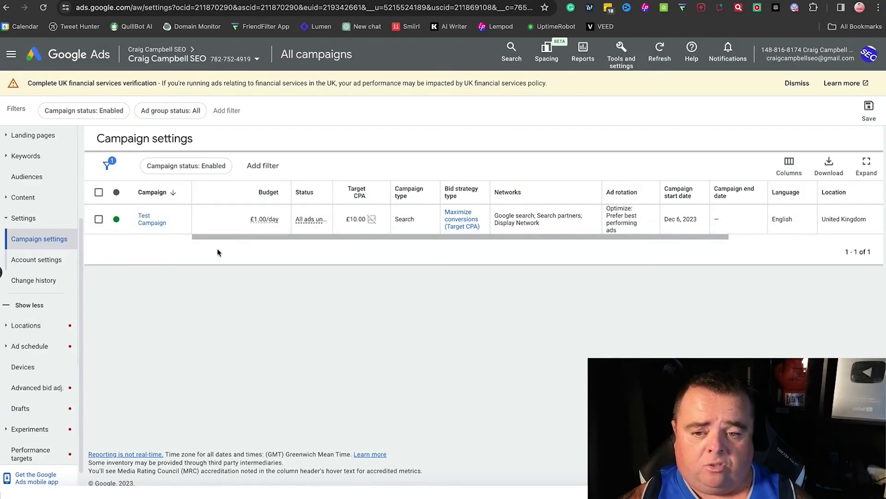
Replace United Kingdom with Liverpool as Test Campaign's targeted location
left_click(44, 326)
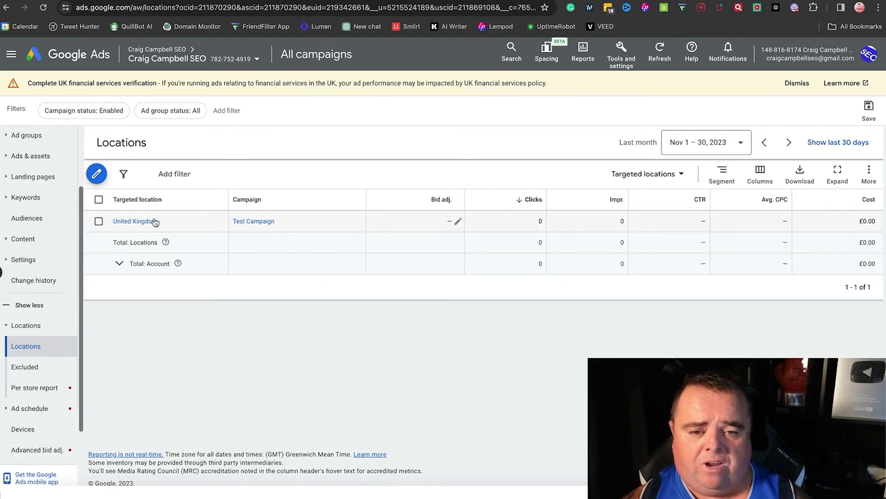
left_click(97, 174)
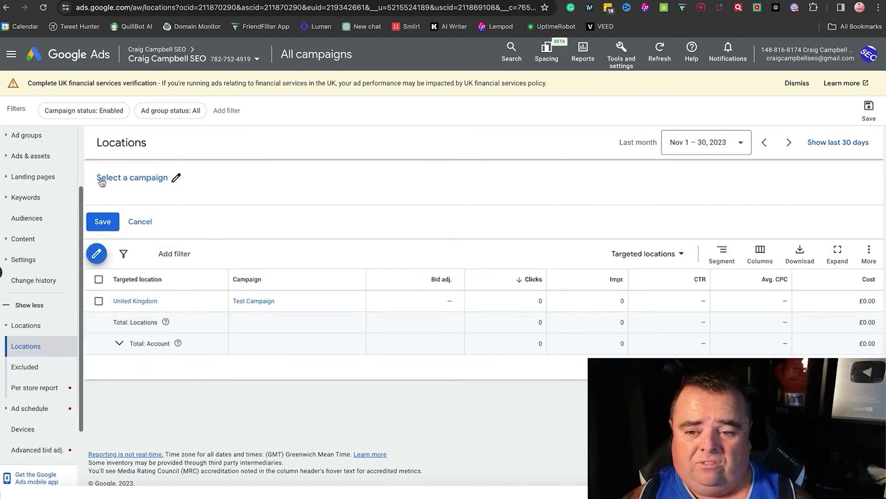
left_click(139, 179)
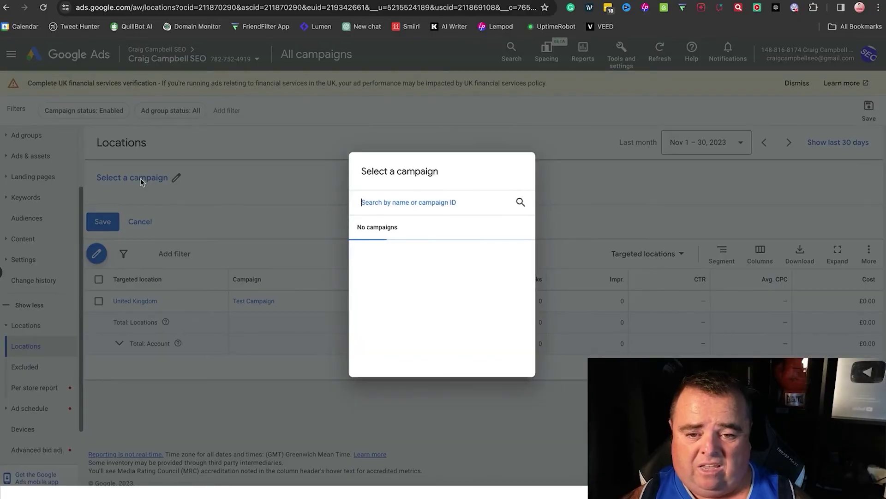
left_click(409, 253)
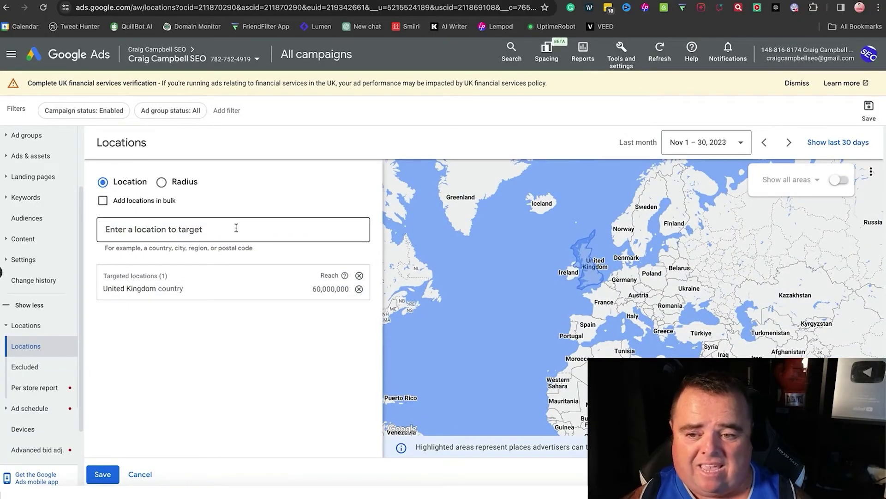
left_click(360, 290)
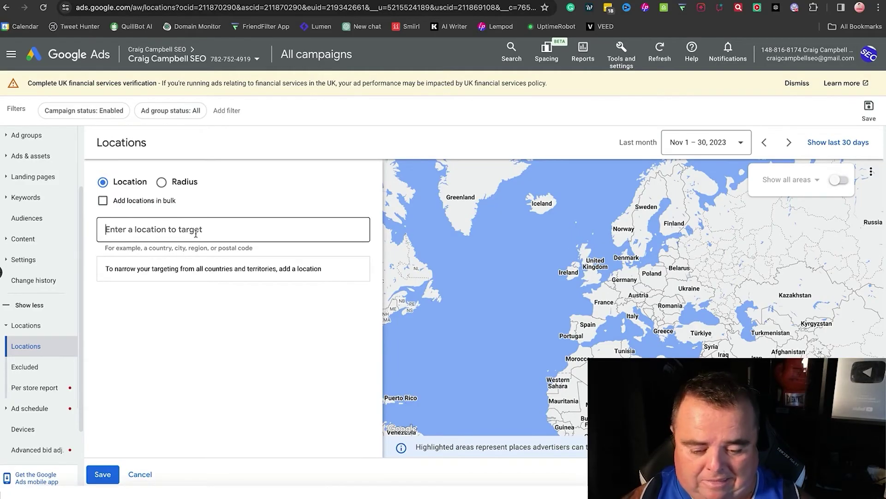
type("live")
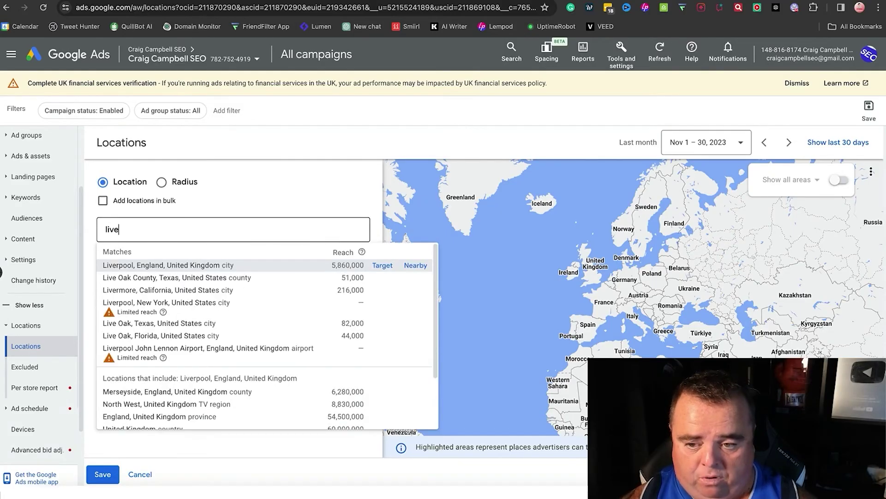
left_click(382, 265)
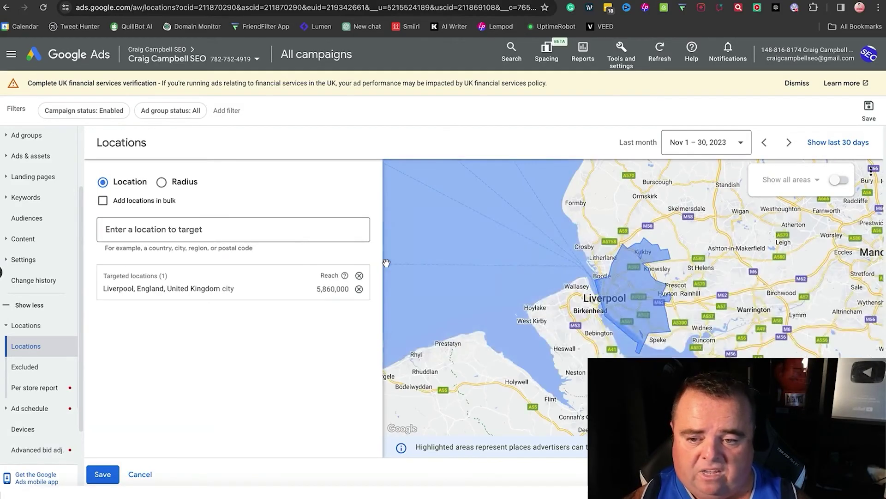
Add nearby Birkenhead, Cheshire and Lancashire to the Liverpool targeting and save
left_click(189, 229)
type("liver")
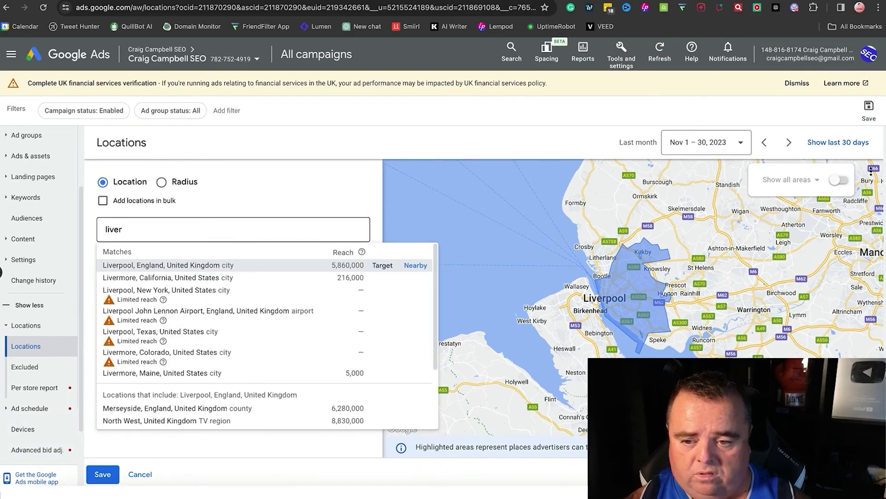
left_click(418, 266)
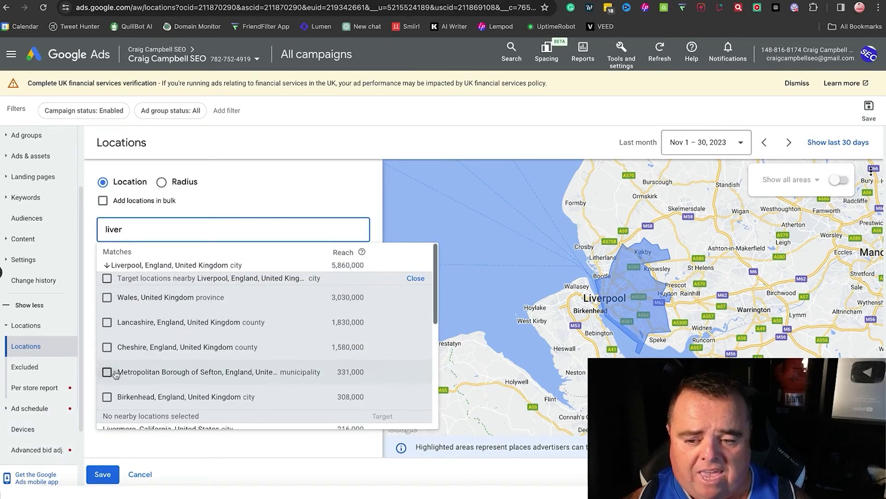
left_click(107, 397)
left_click(107, 347)
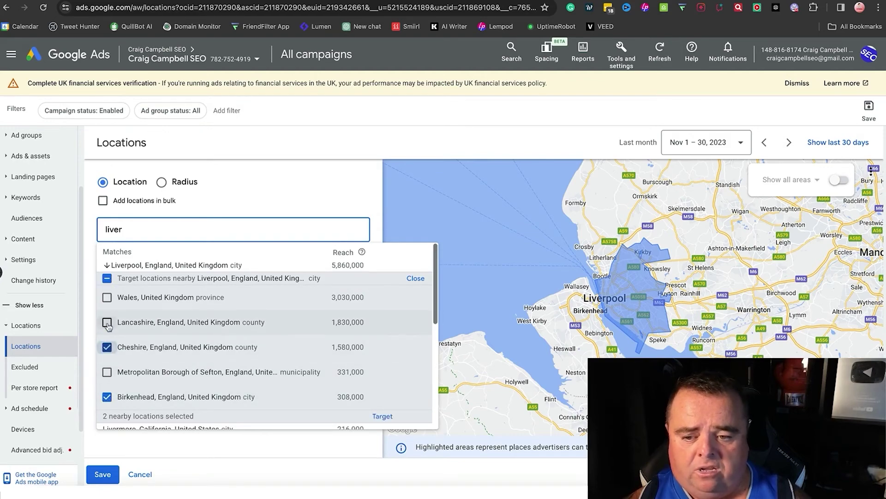
left_click(107, 323)
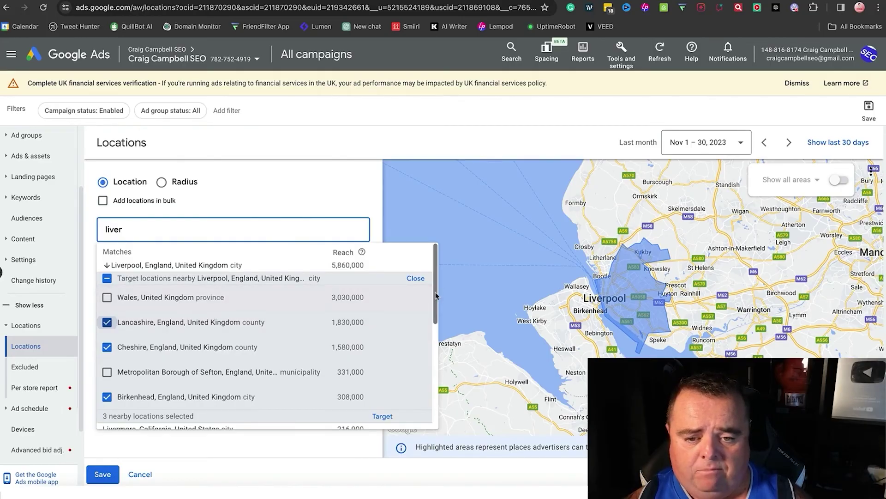
left_click_drag(436, 291, 439, 367)
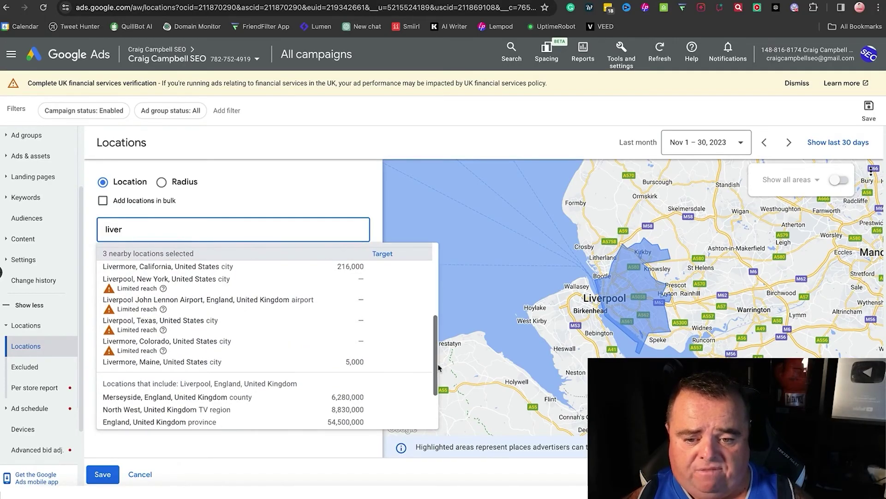
scroll(439, 367, "down", 2)
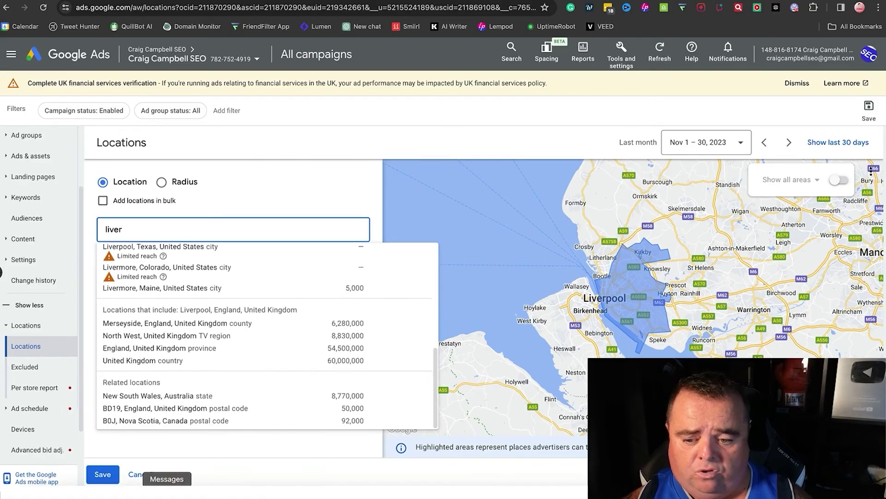
left_click(103, 478)
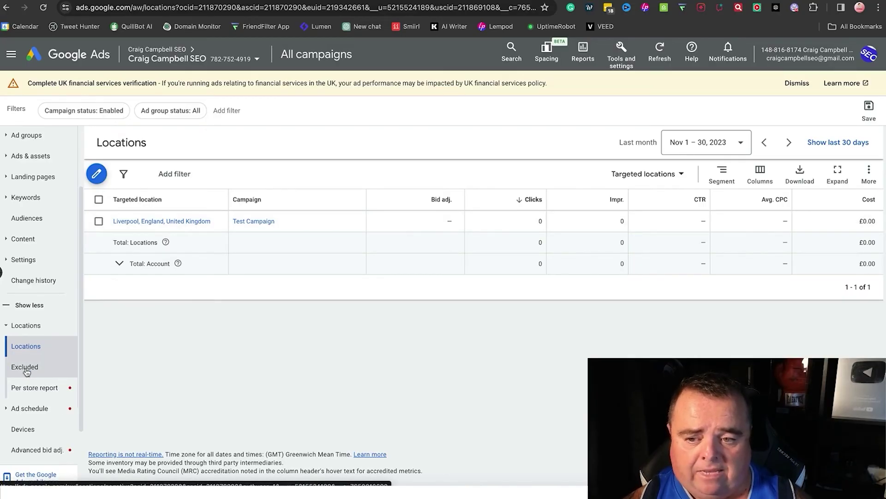
Exclude the city of Bootle, England from Test Campaign's locations
left_click(26, 370)
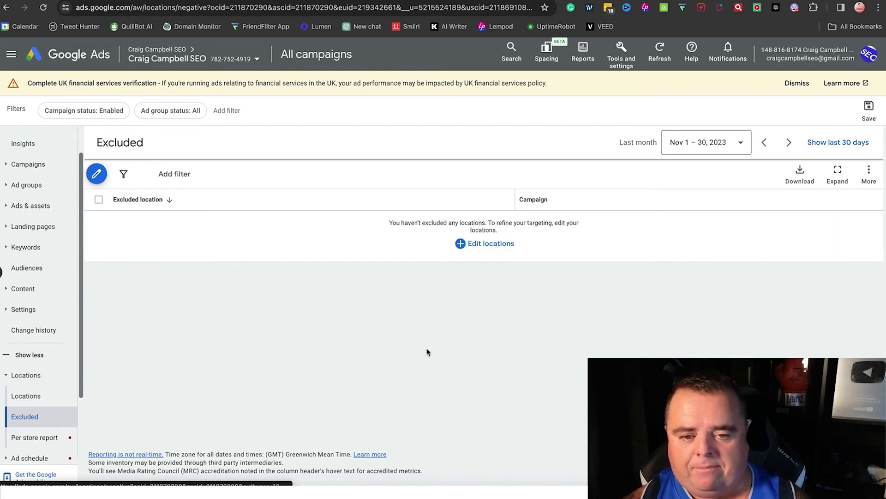
left_click(490, 248)
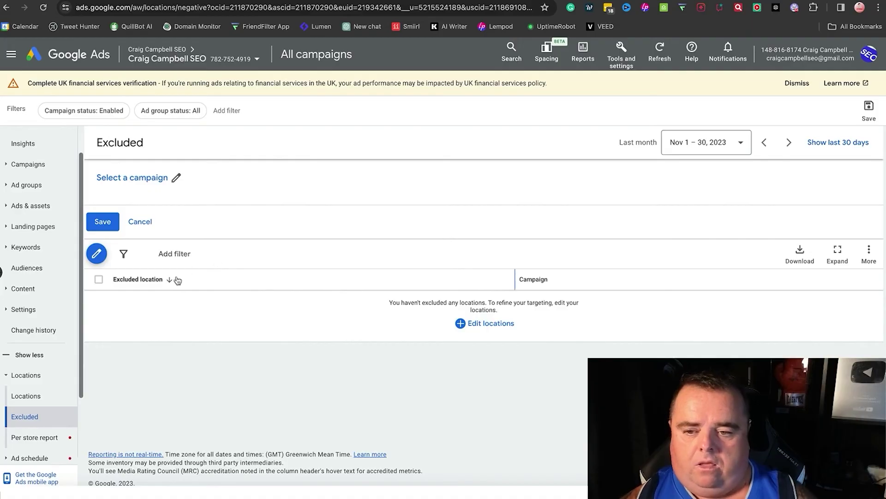
left_click(141, 179)
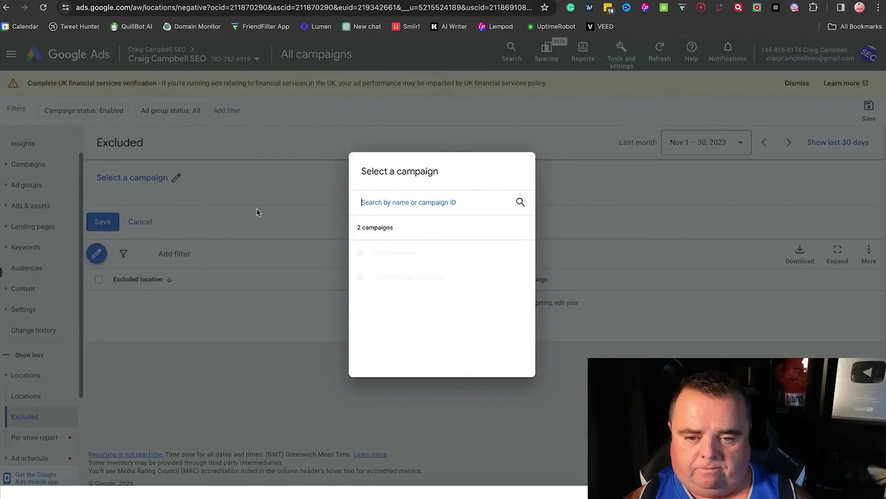
left_click(381, 256)
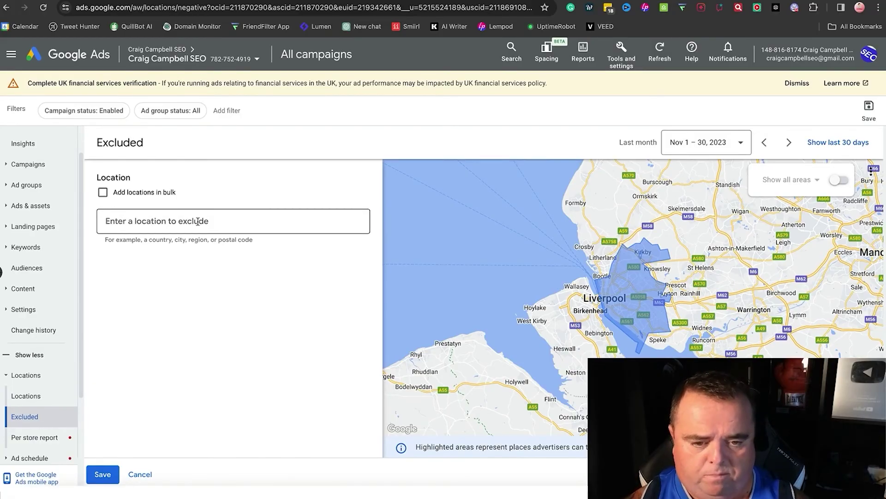
type("bootle")
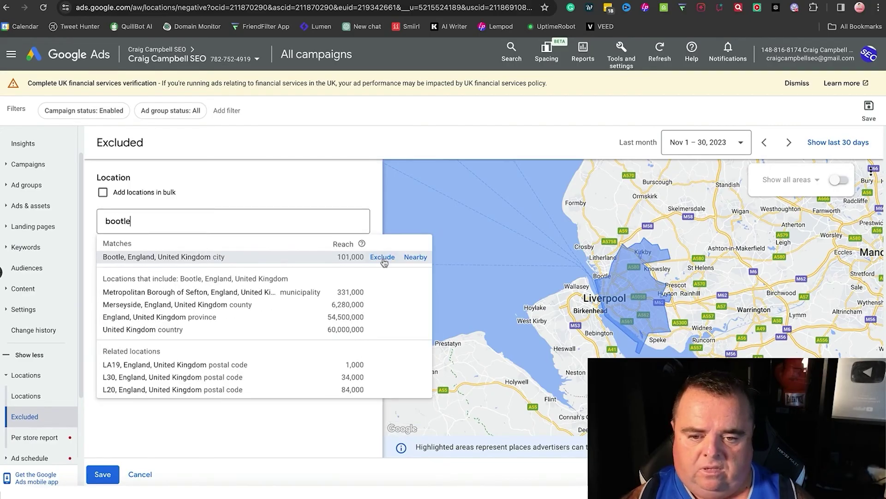
left_click(383, 257)
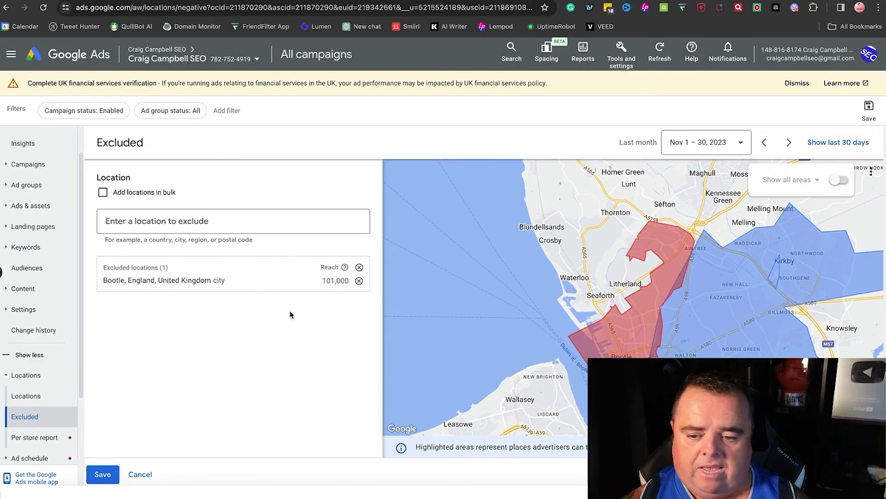
left_click_drag(80, 363, 87, 437)
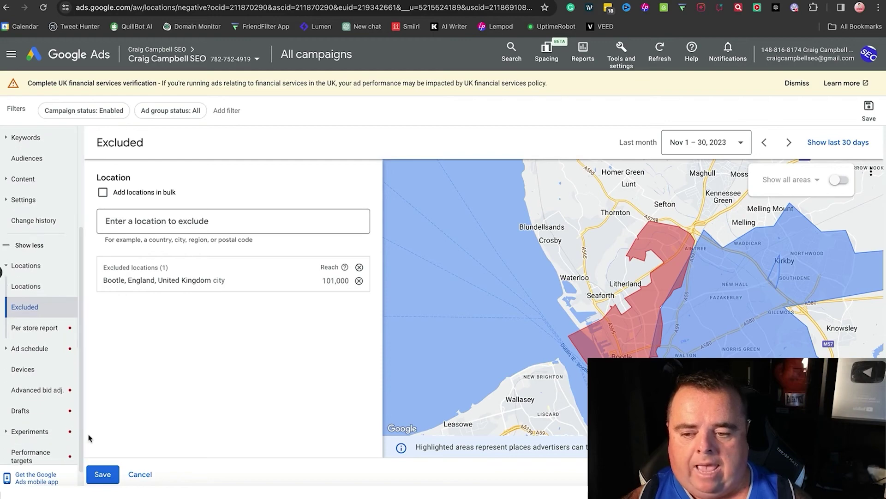
View the empty Per store report for Nov 1–30, 2023
left_click(36, 329)
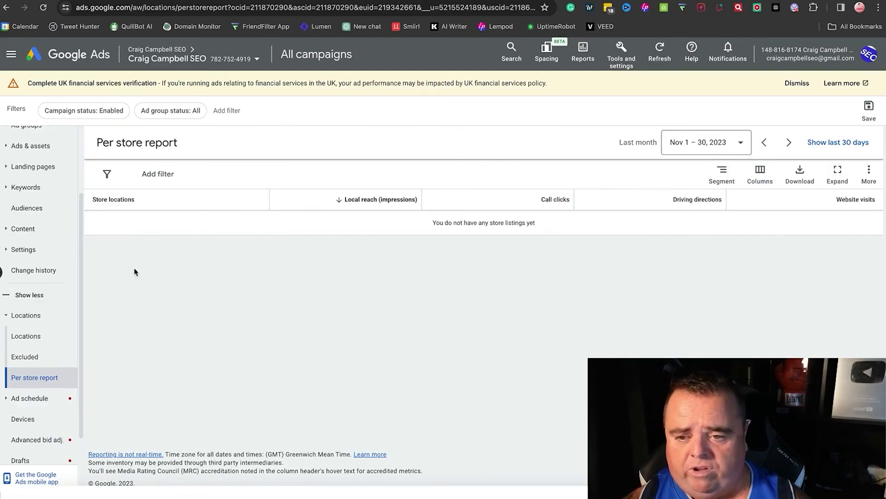
left_click_drag(82, 357, 81, 433)
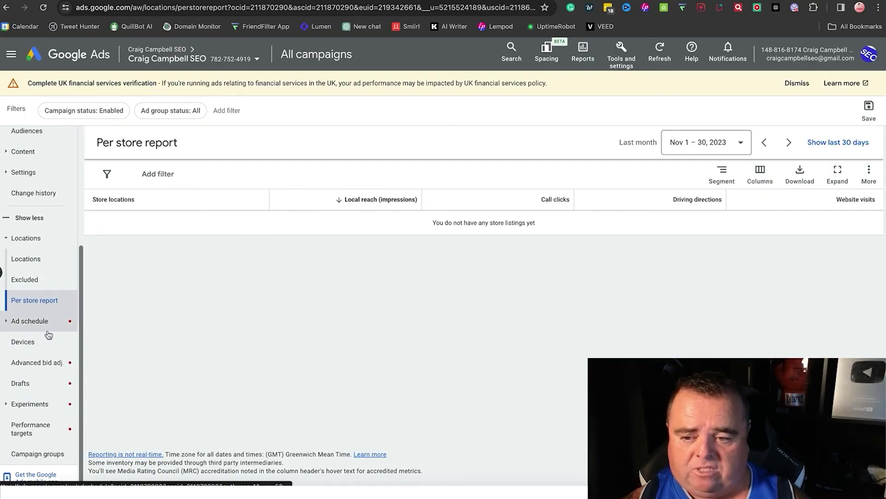
Schedule Test Campaign's ads for Mondays - Fridays, 12:00 AM to 12:00 AM
left_click(33, 324)
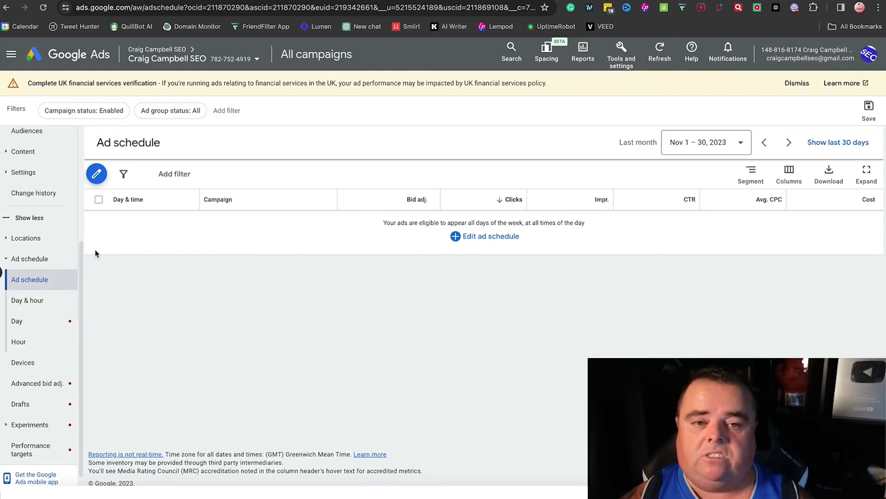
left_click(473, 236)
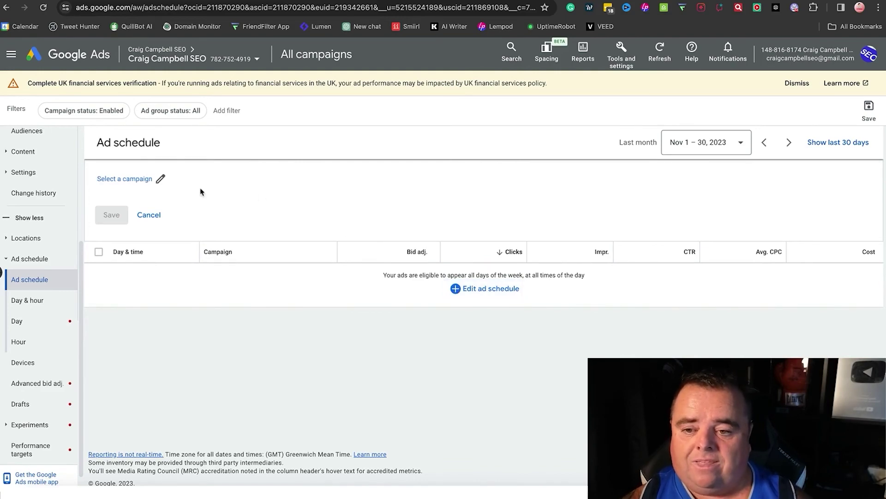
left_click(142, 183)
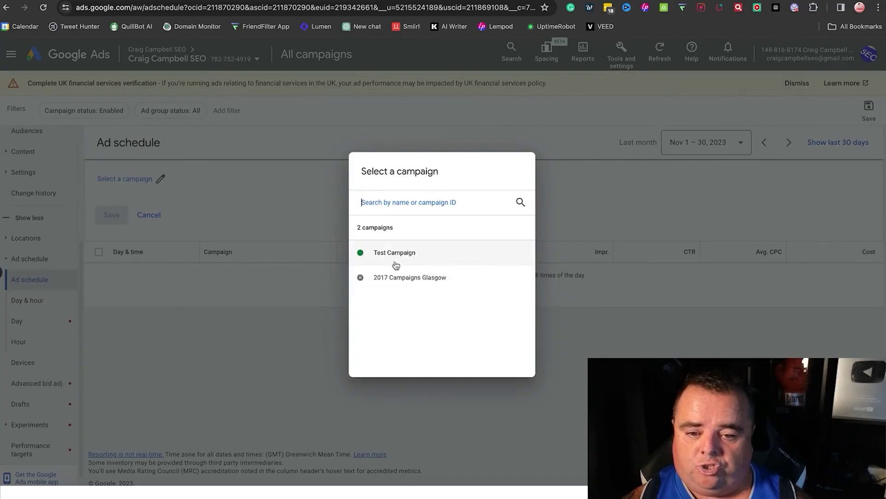
left_click(400, 261)
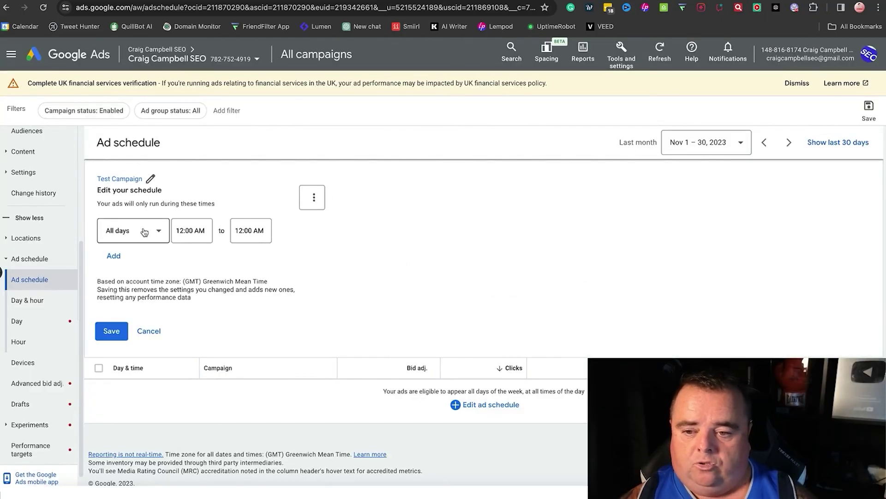
left_click(143, 230)
left_click(143, 263)
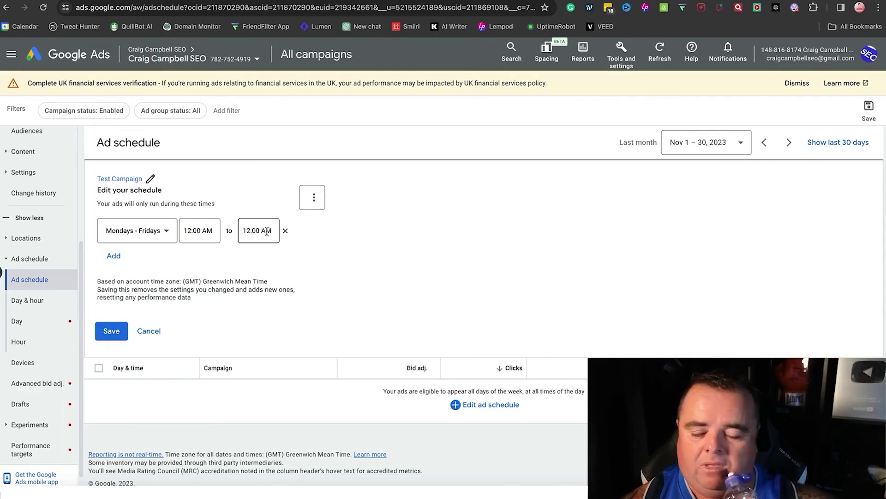
Review the Day & hour, Devices and advanced bid adjustments reports
left_click(25, 301)
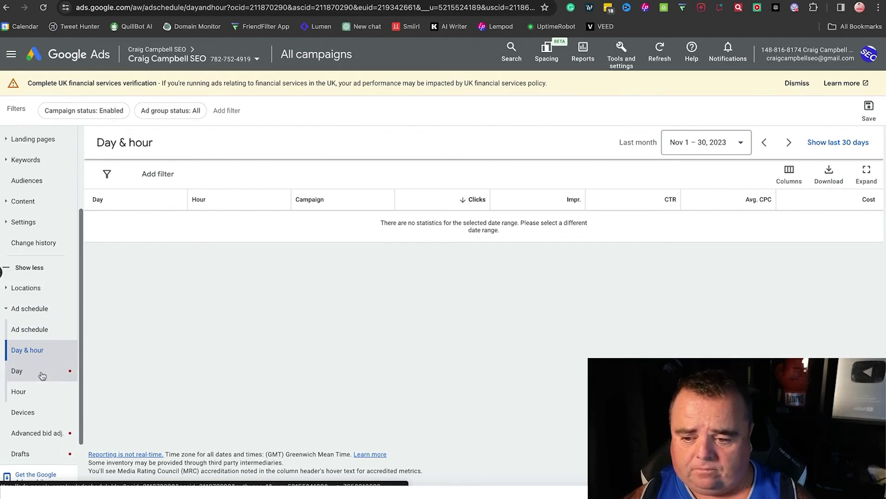
left_click(29, 412)
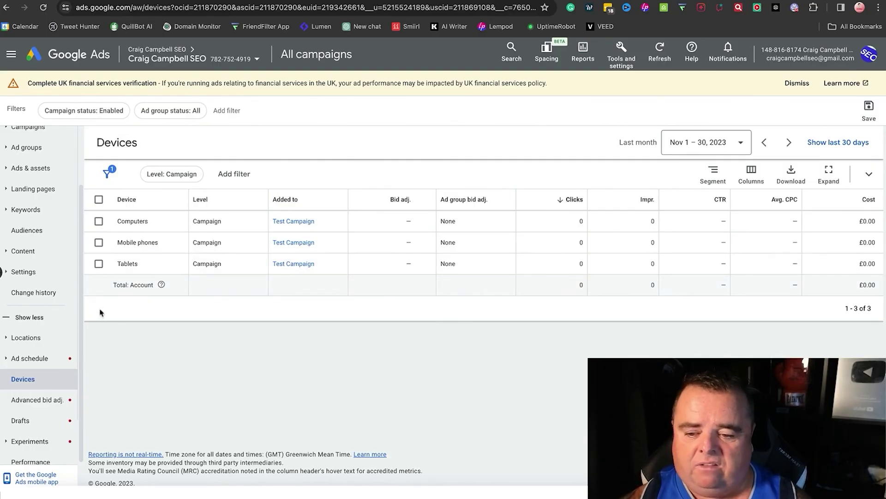
scroll(85, 352, "down", 1)
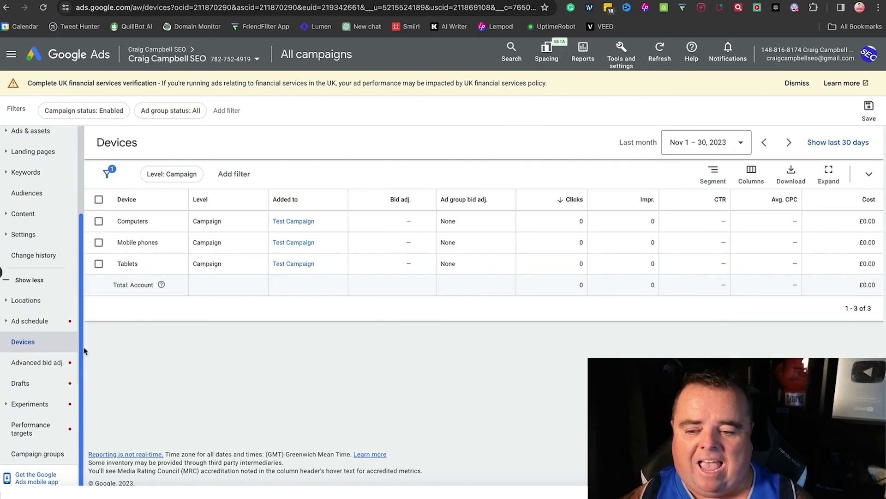
left_click(42, 364)
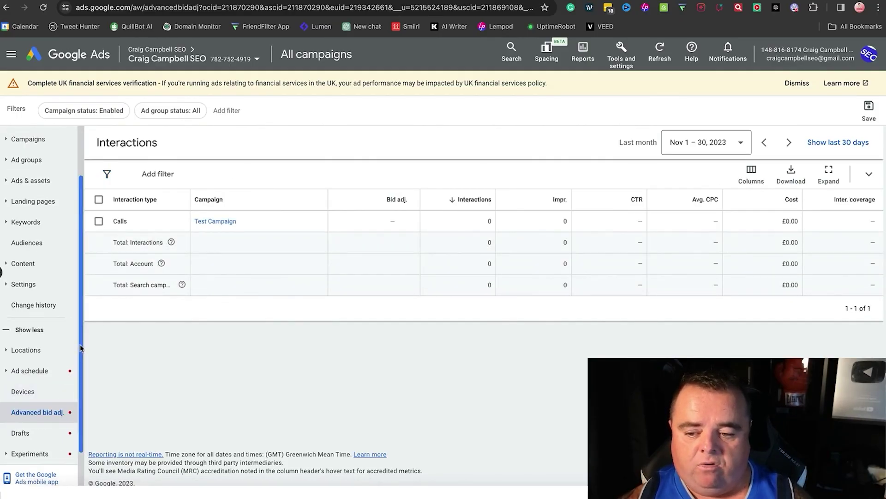
scroll(81, 348, "down", 2)
Look over the new experiment types, then view the empty Performance targets page
left_click(29, 403)
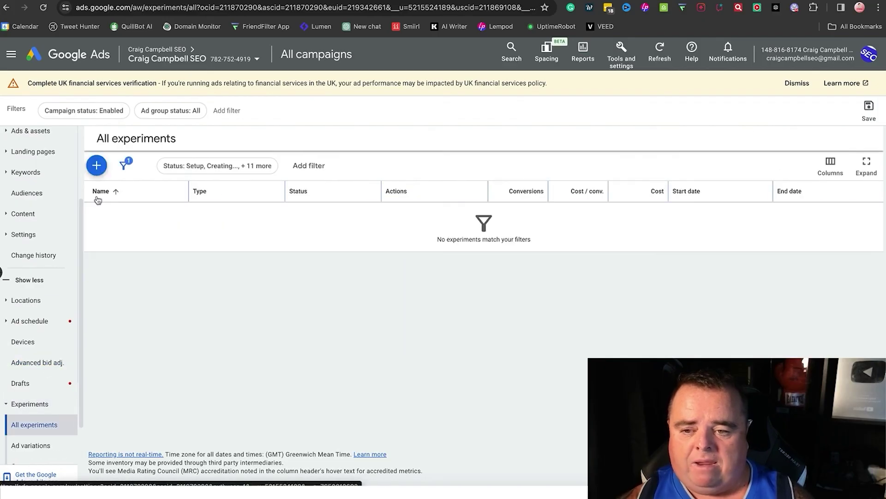
left_click(101, 169)
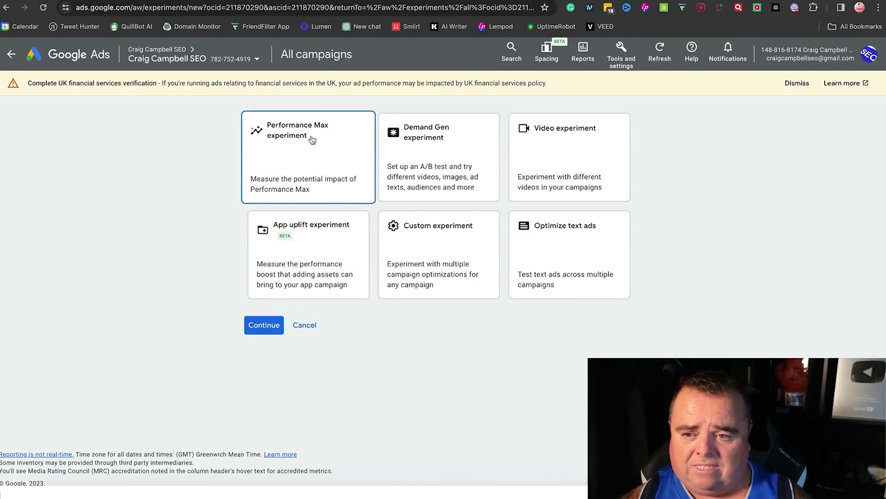
left_click(9, 7)
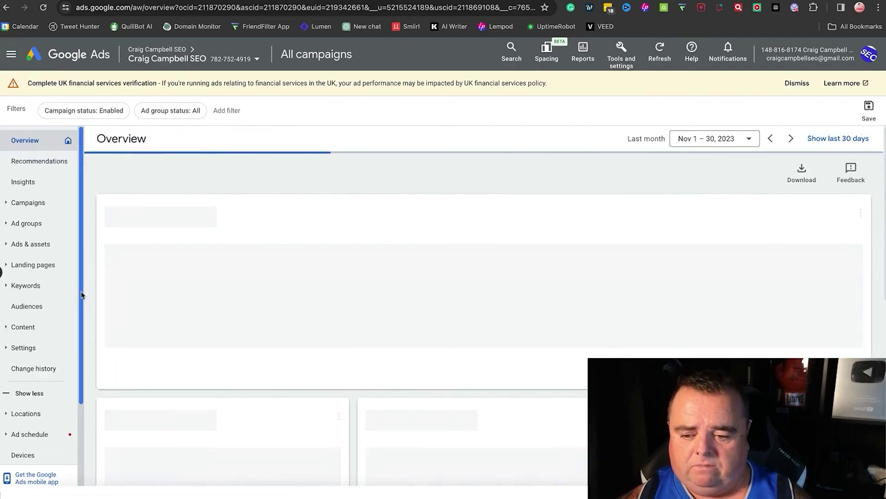
scroll(85, 475, "down", 3)
left_click(39, 437)
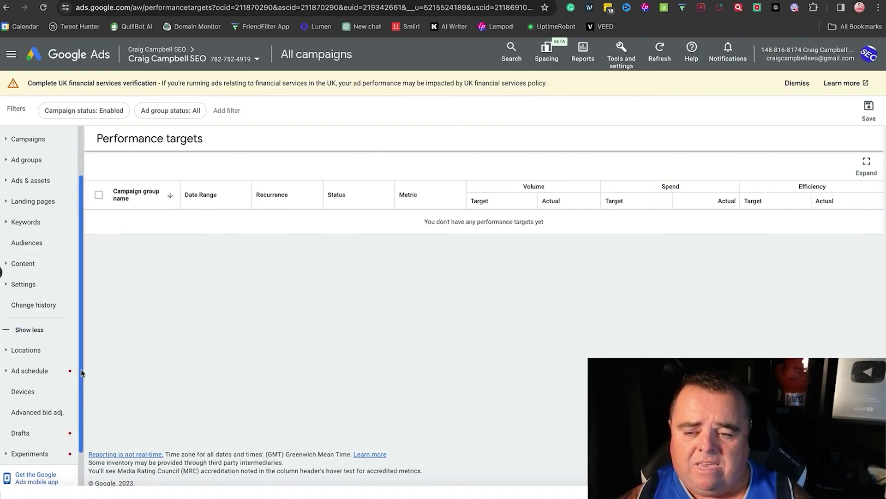
scroll(72, 178, "up", 3)
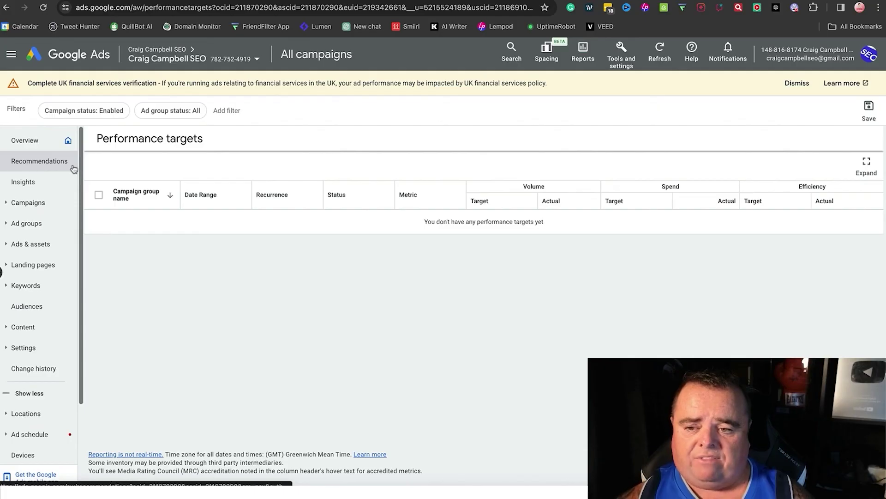